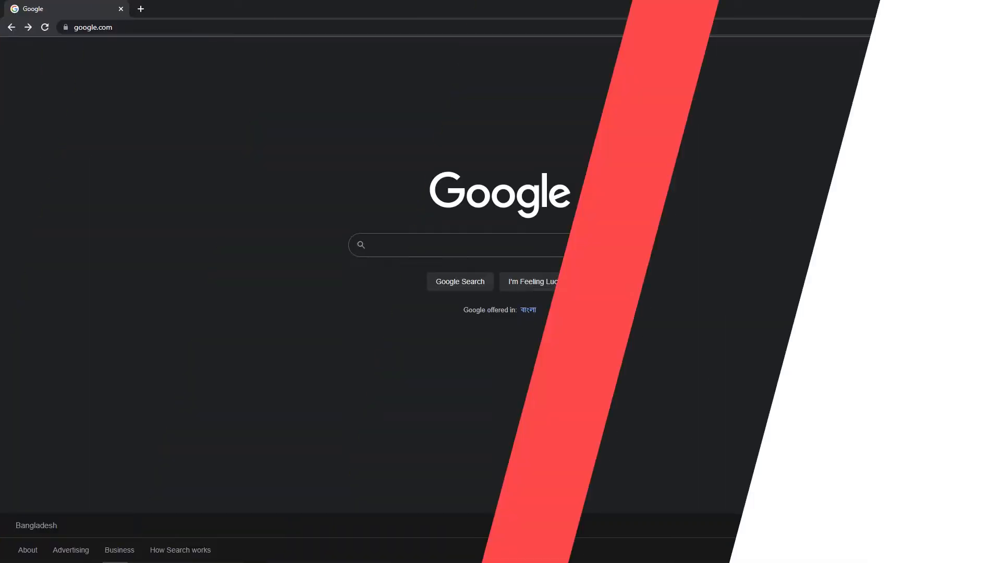
Search Google for OBS, go to the official obsproject.com site and download the Windows version of OBS Studio
left_click(578, 246)
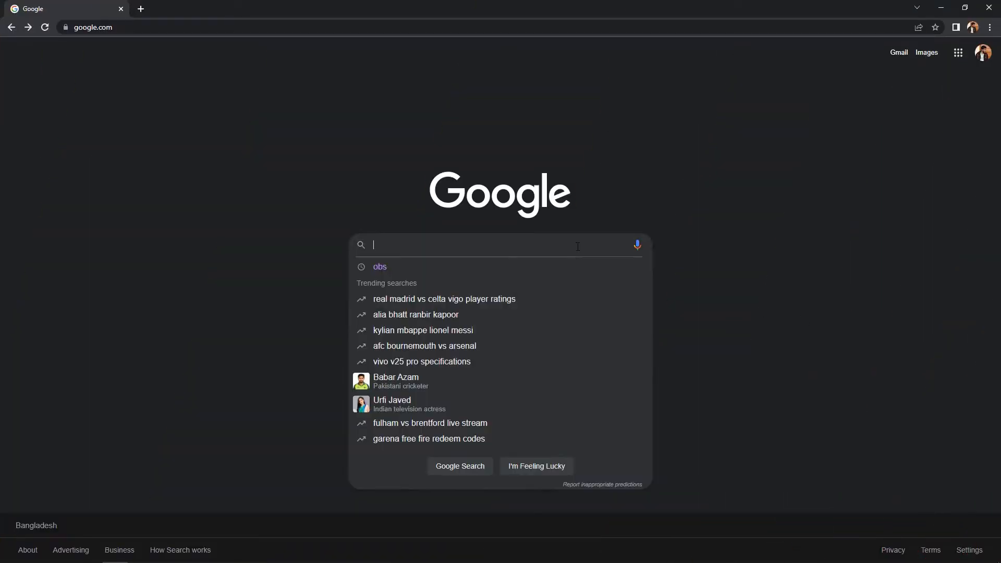
type("OBS")
key("Return")
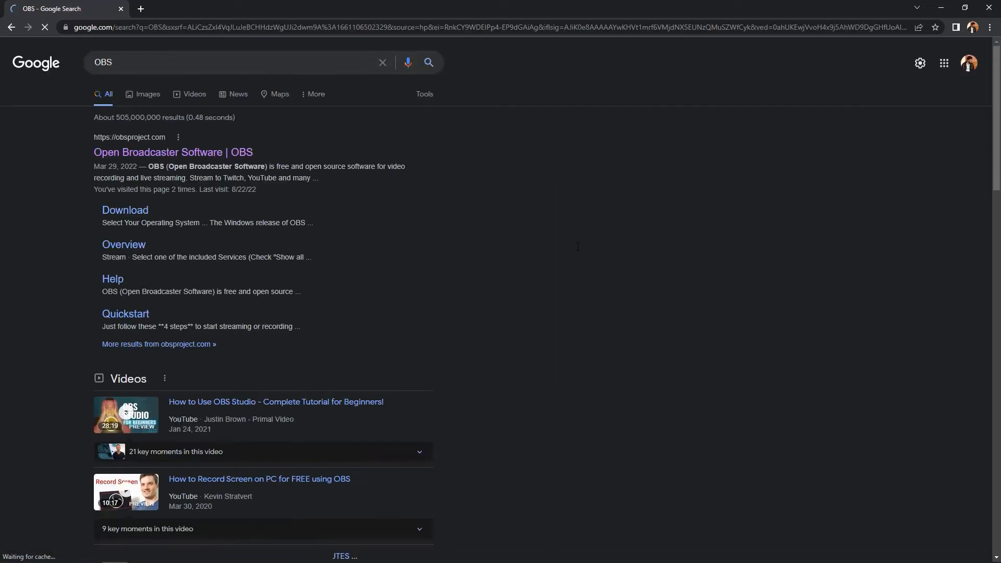
left_click(207, 155)
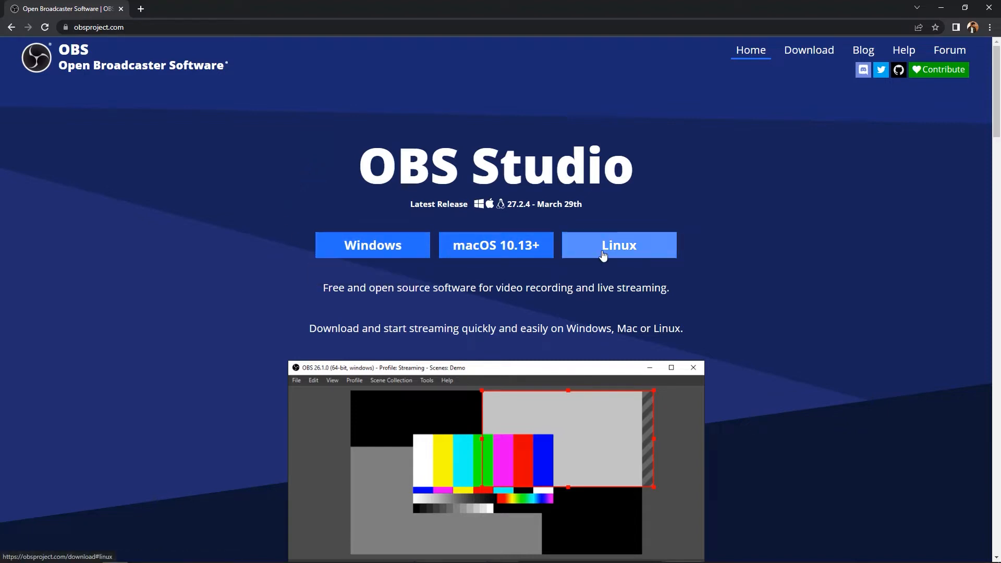
left_click(390, 251)
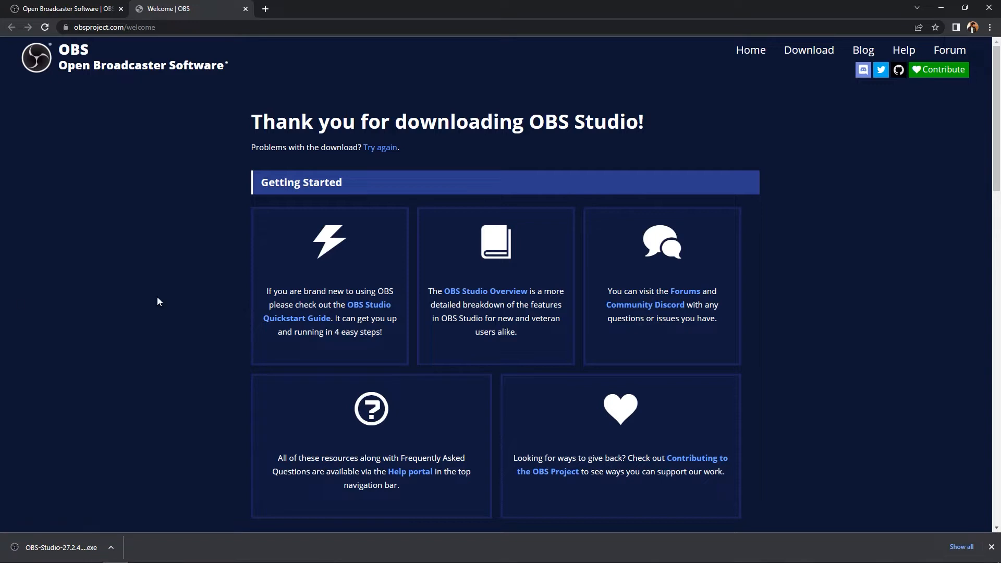
Run the downloaded installer, install OBS Studio 27.2.4 in C:\Program Files\obs-studio and finish the setup with OBS launching
left_click(63, 547)
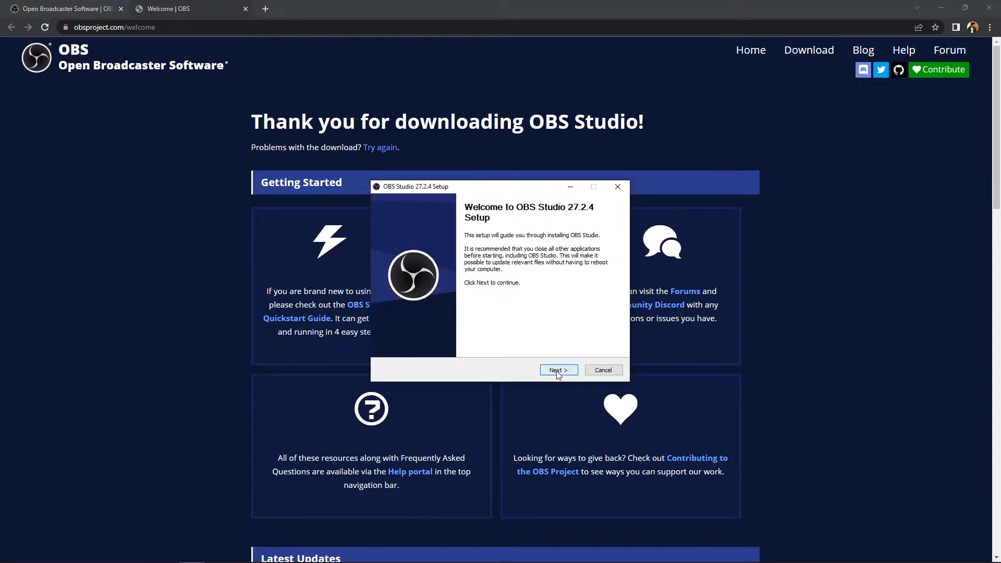
left_click(558, 371)
left_click(558, 370)
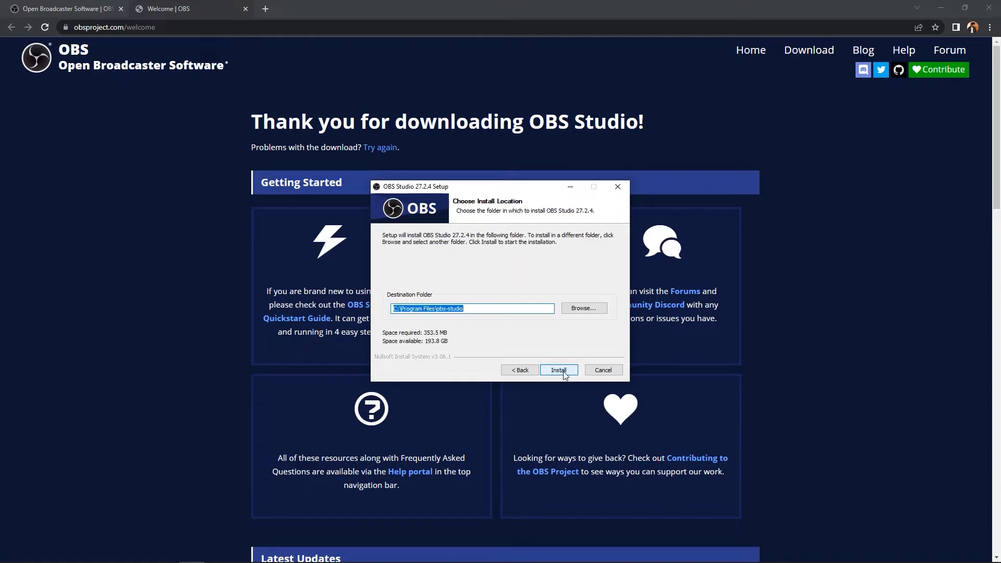
left_click(563, 373)
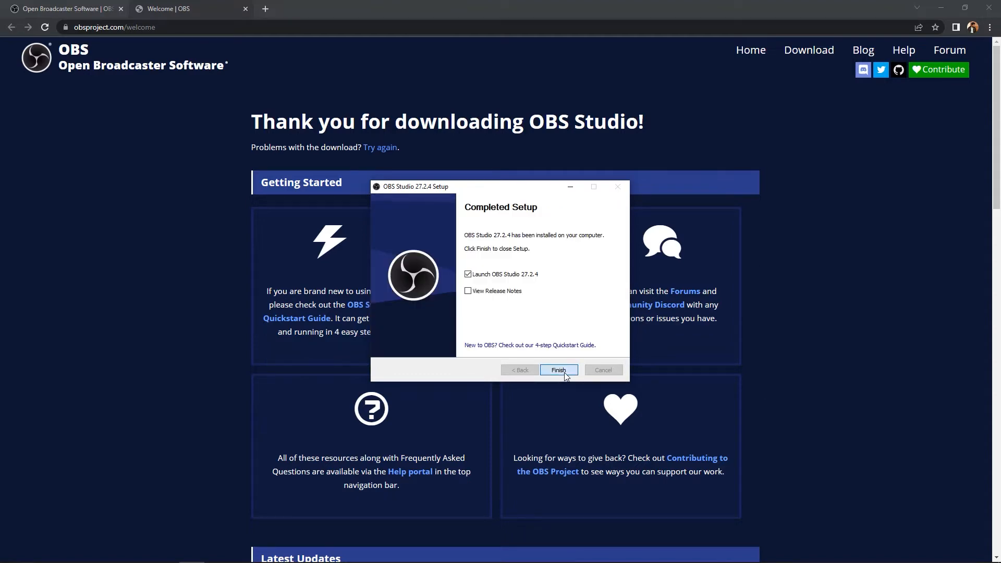
left_click(564, 372)
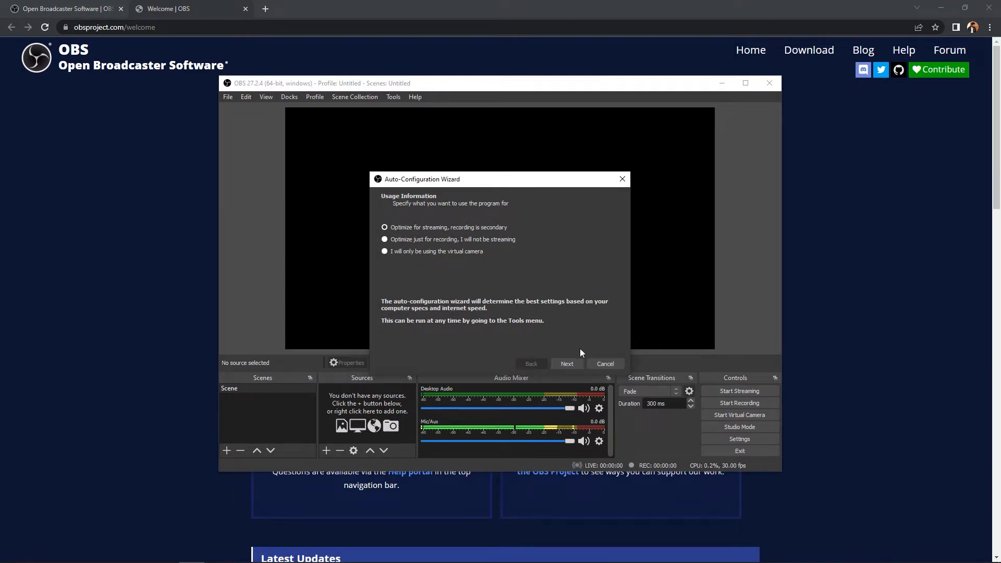
Dismiss the Auto-Configuration Wizard and maximize the OBS window
left_click(621, 180)
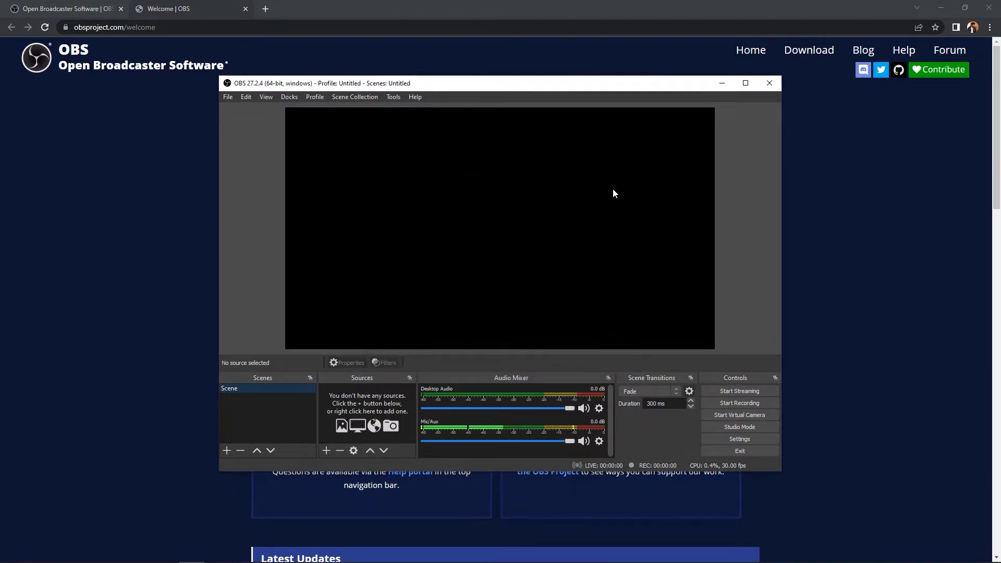
left_click(746, 83)
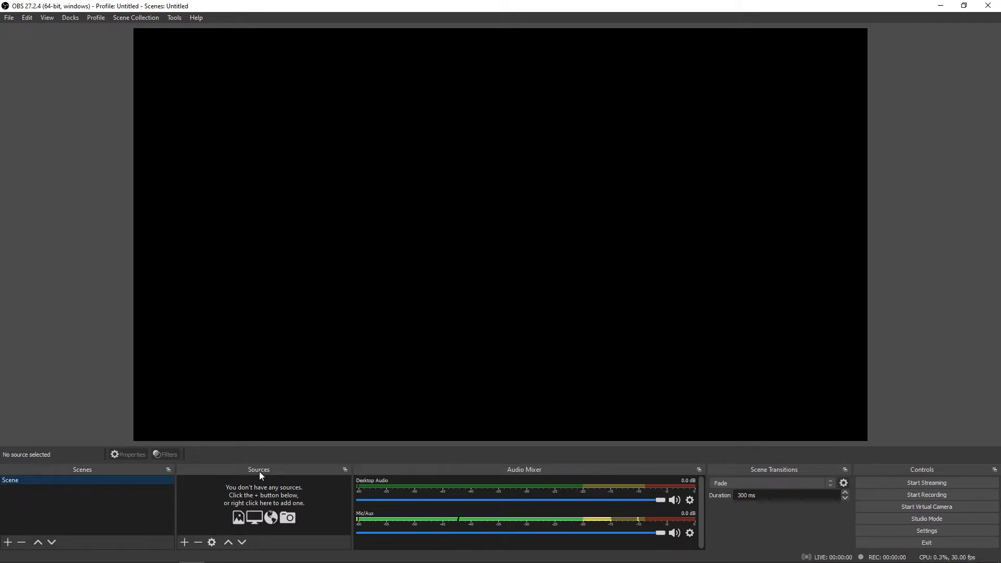
Add a new source named Display Capture that captures Display 1: 1920x1080 @ 0,0 (Primary Monitor)
left_click(185, 543)
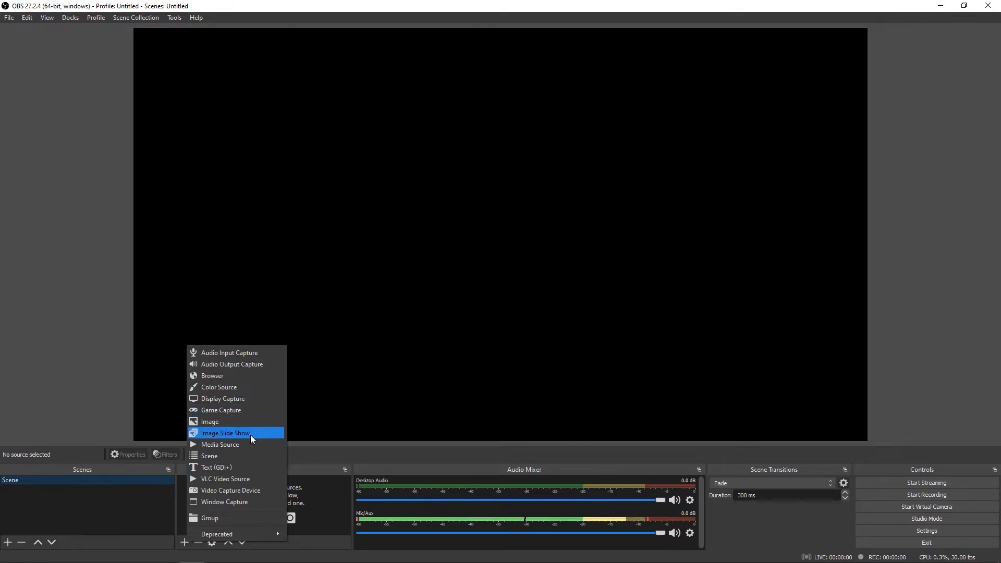
left_click(240, 399)
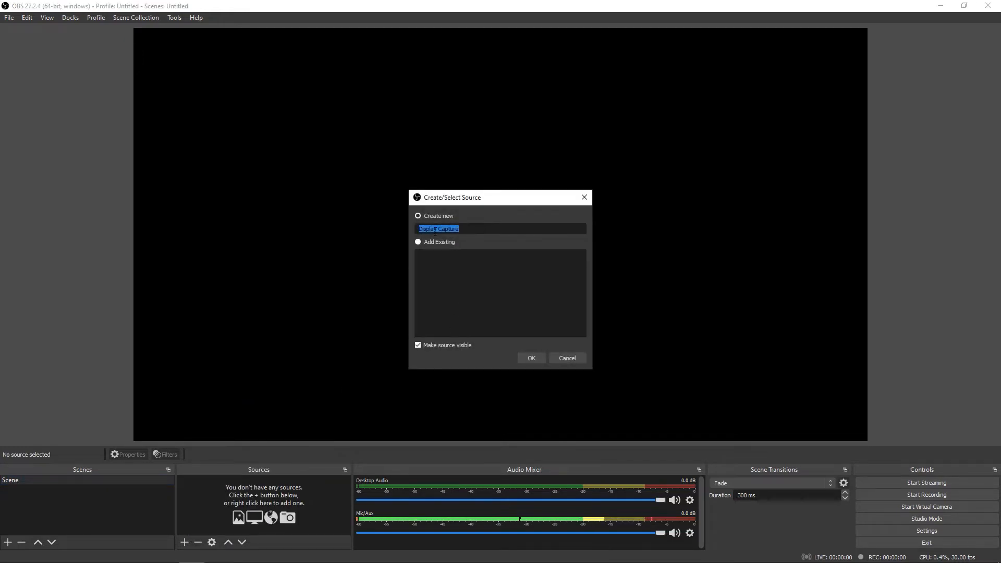
left_click(532, 358)
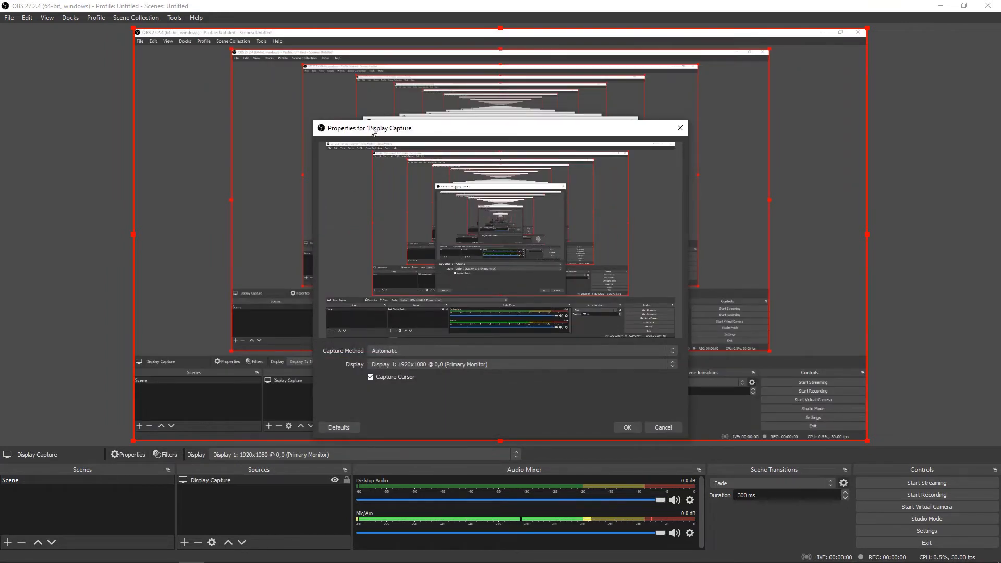
left_click_drag(372, 131, 395, 119)
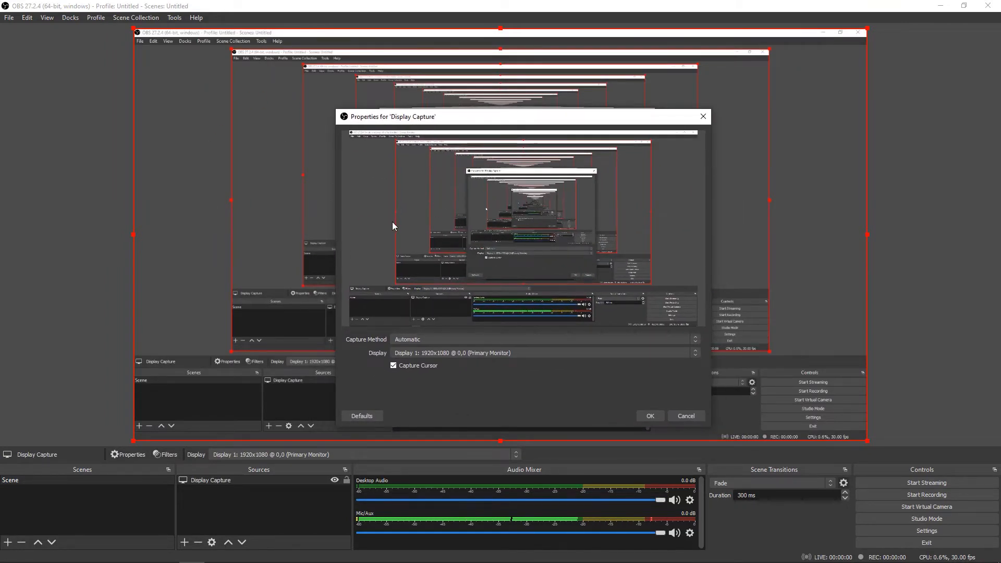
left_click(395, 341)
left_click(373, 357)
left_click(416, 355)
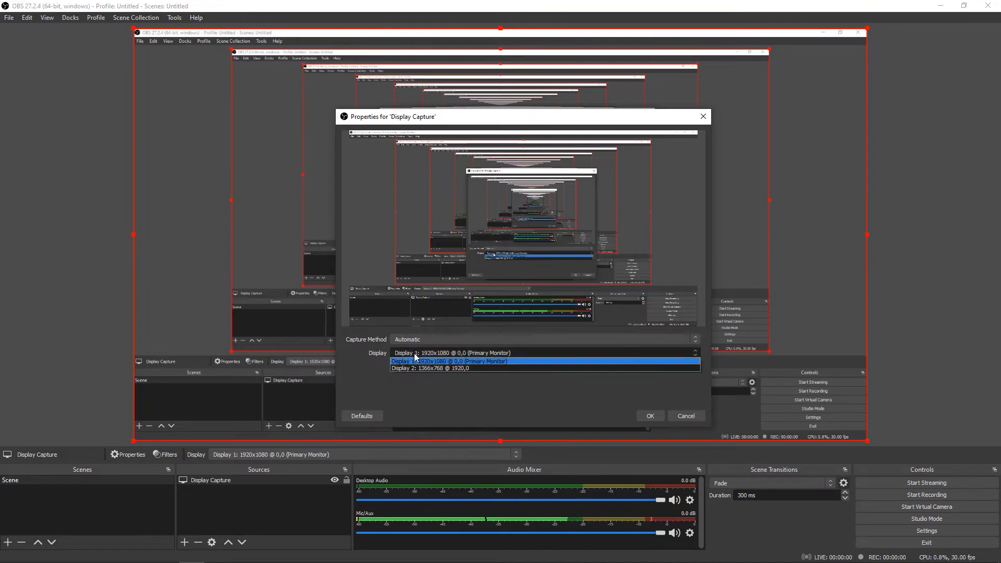
left_click(441, 362)
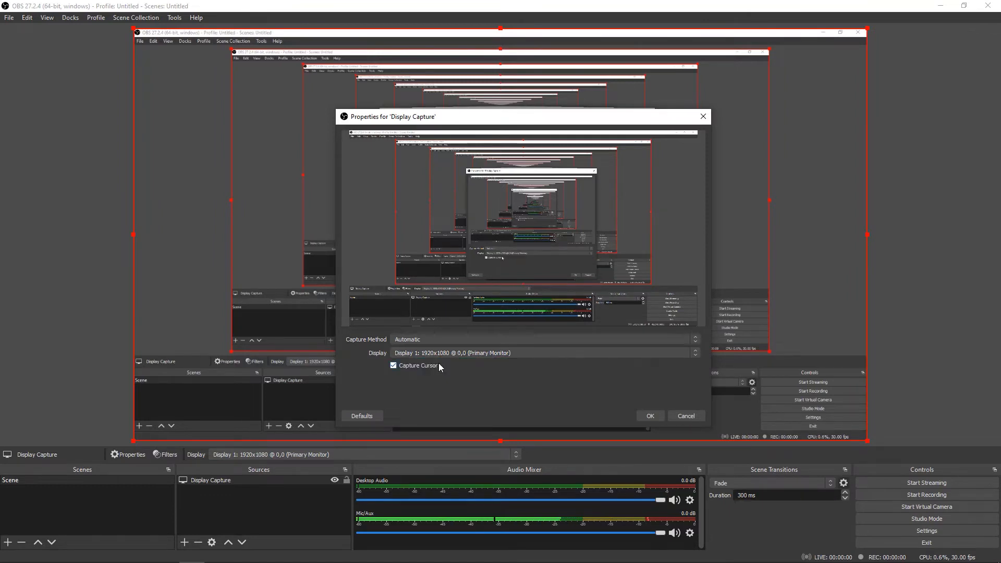
left_click(647, 415)
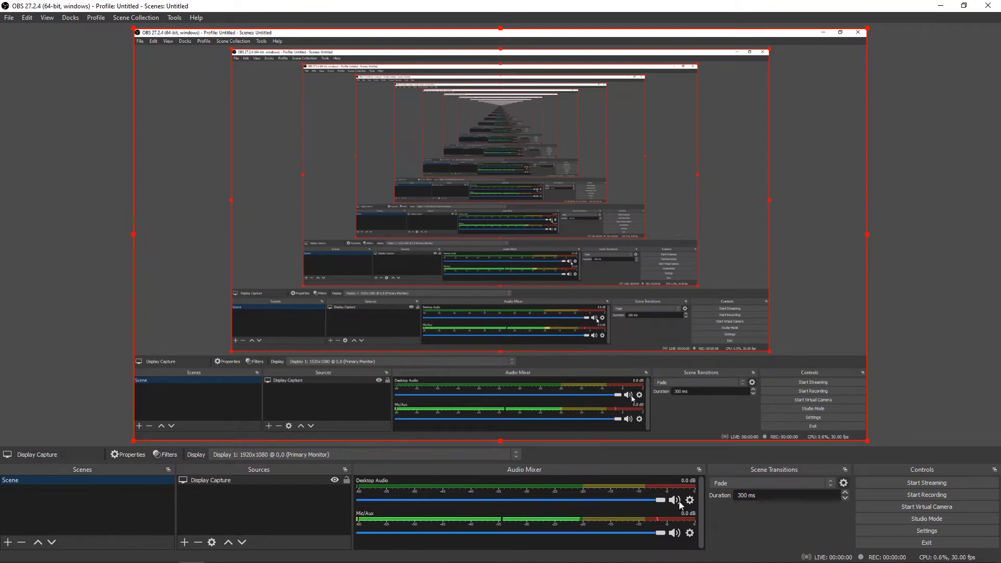
Mute and unmute the Mic/Aux channel, and do the same for Desktop Audio
left_click(675, 534)
left_click(676, 534)
left_click(675, 501)
left_click(675, 501)
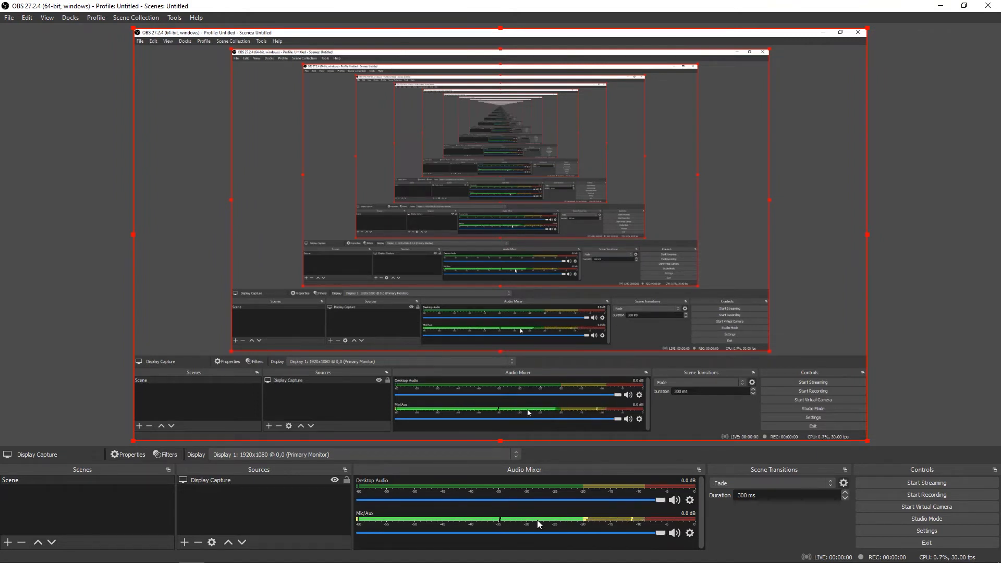
Set the Mic/Aux input device to Boya mm1 (Realtek(R) Audio) in its properties
left_click(690, 533)
left_click(713, 521)
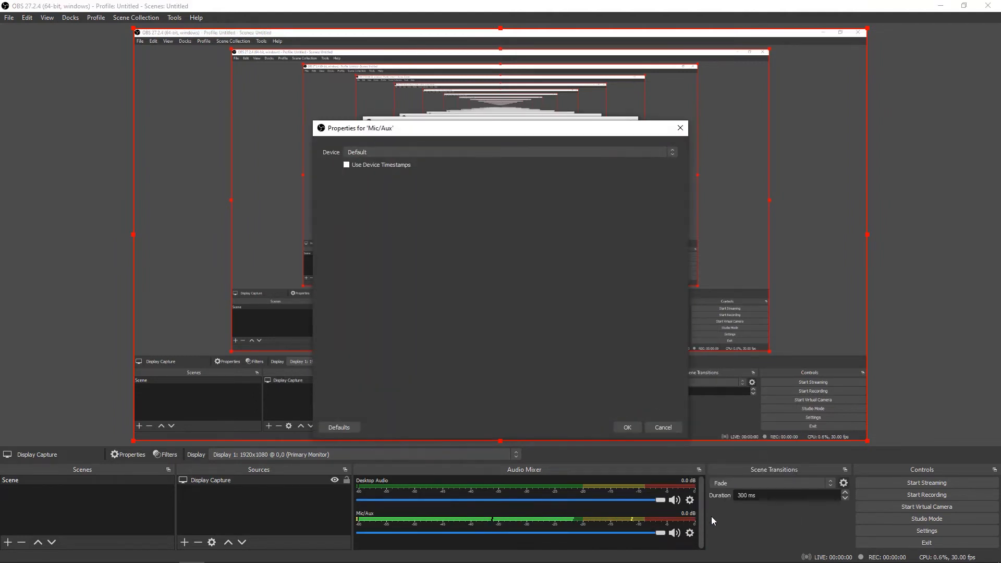
left_click(365, 153)
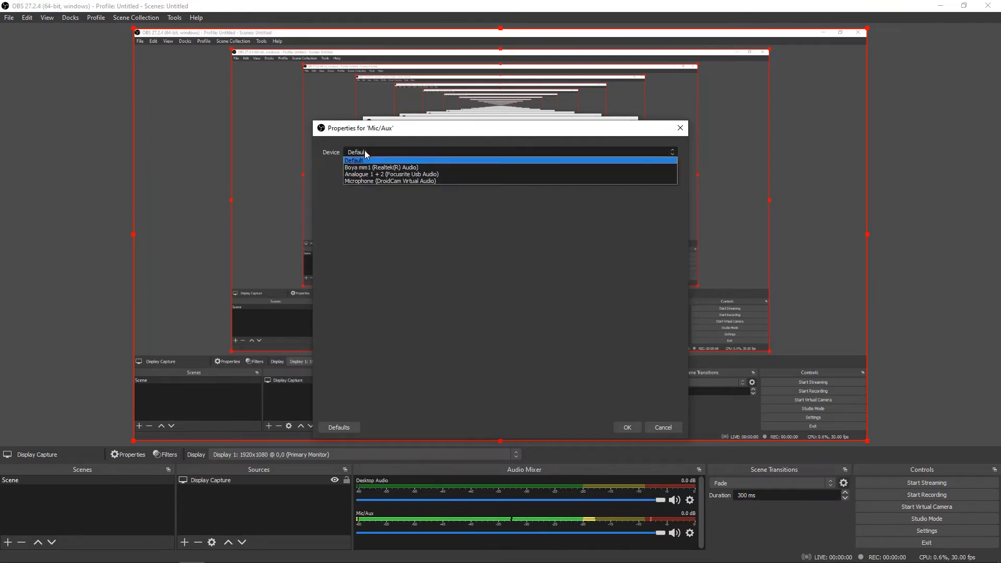
left_click(369, 168)
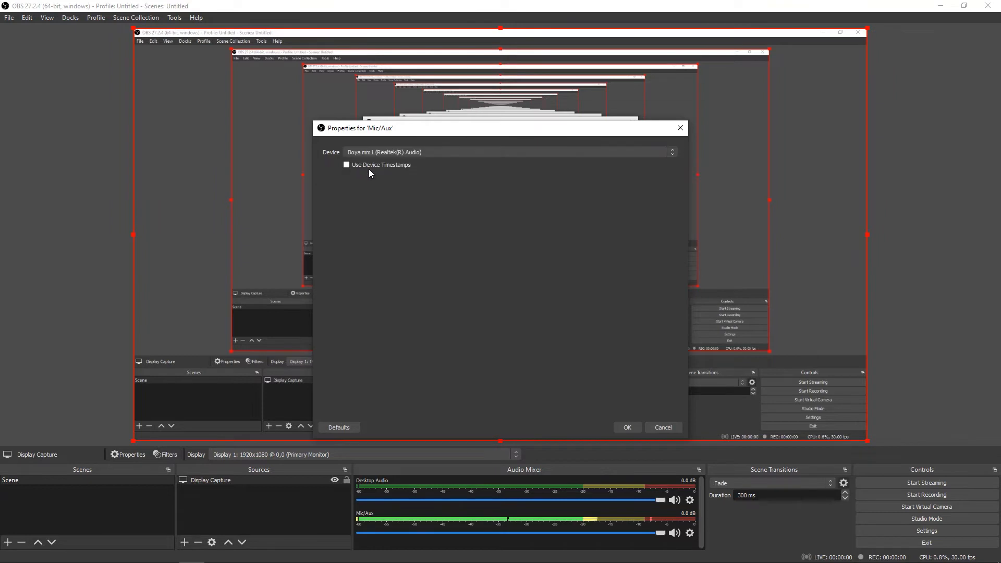
left_click(628, 426)
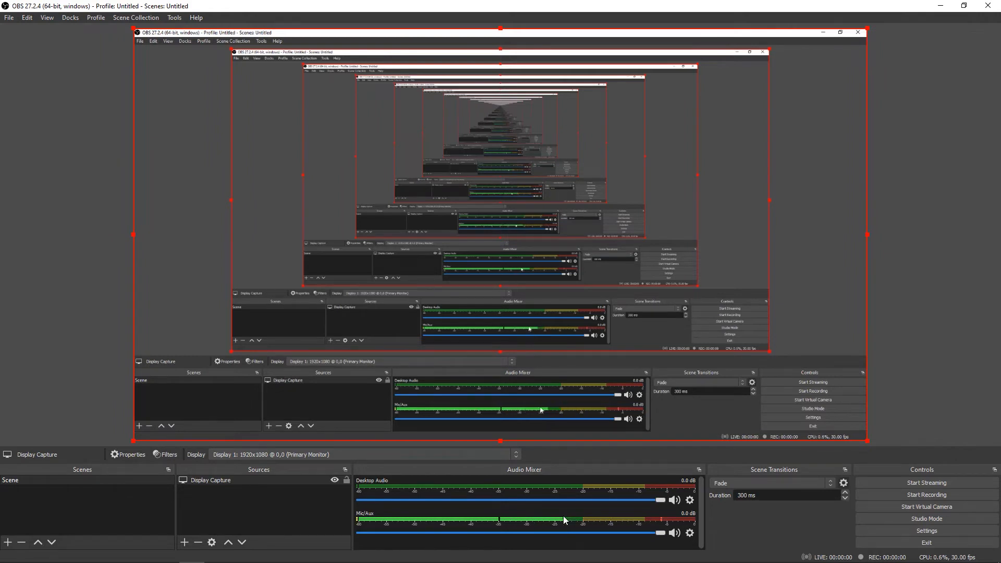
Add a Noise Suppression filter to Mic/Aux using the RNNoise (good quality, more CPU usage) method
left_click(690, 533)
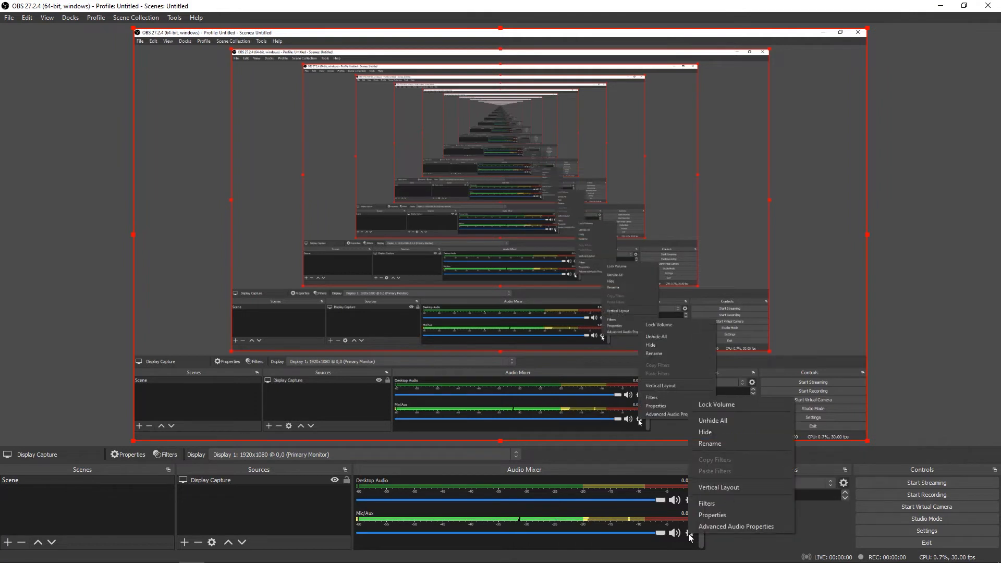
left_click(709, 504)
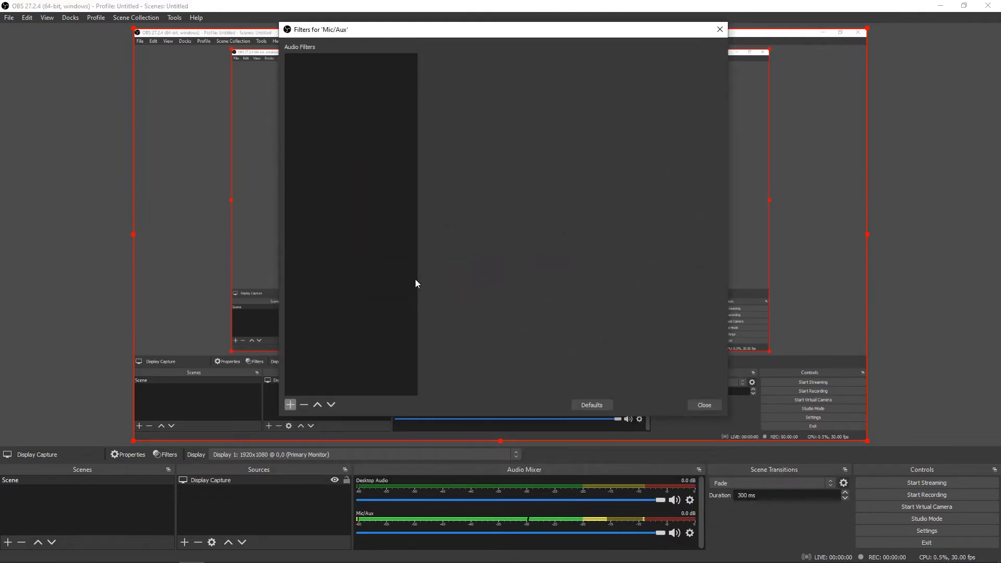
left_click(290, 405)
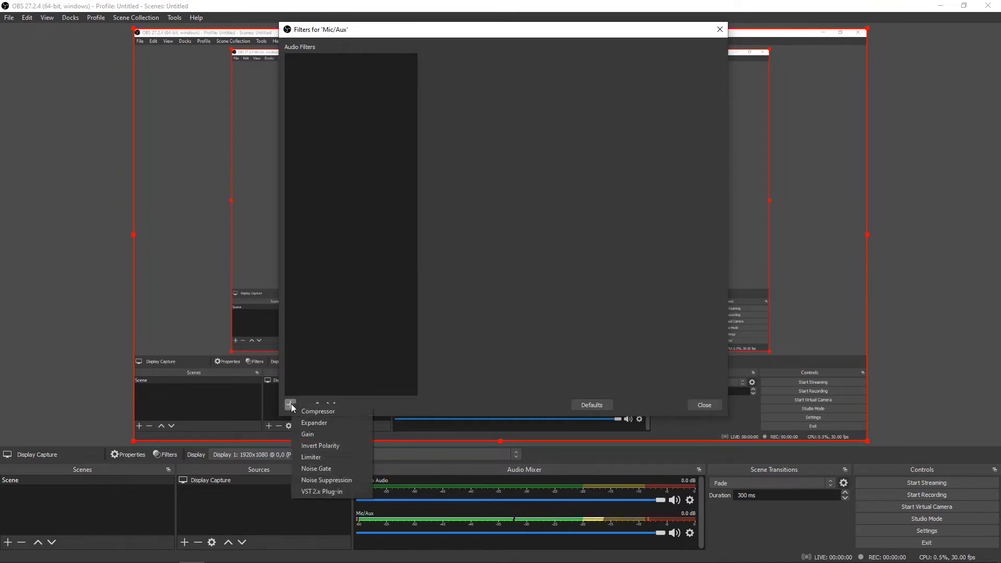
left_click(327, 480)
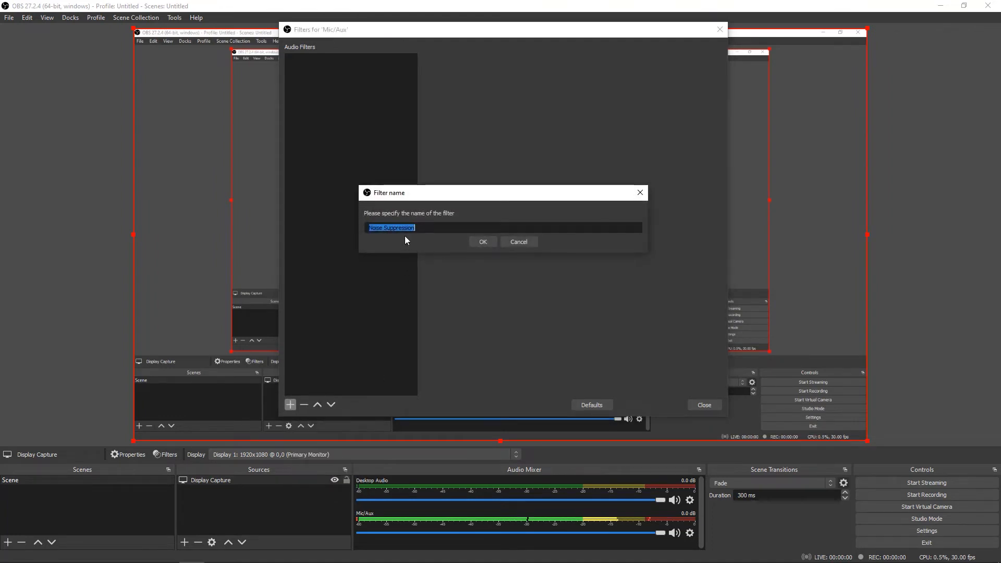
left_click(486, 242)
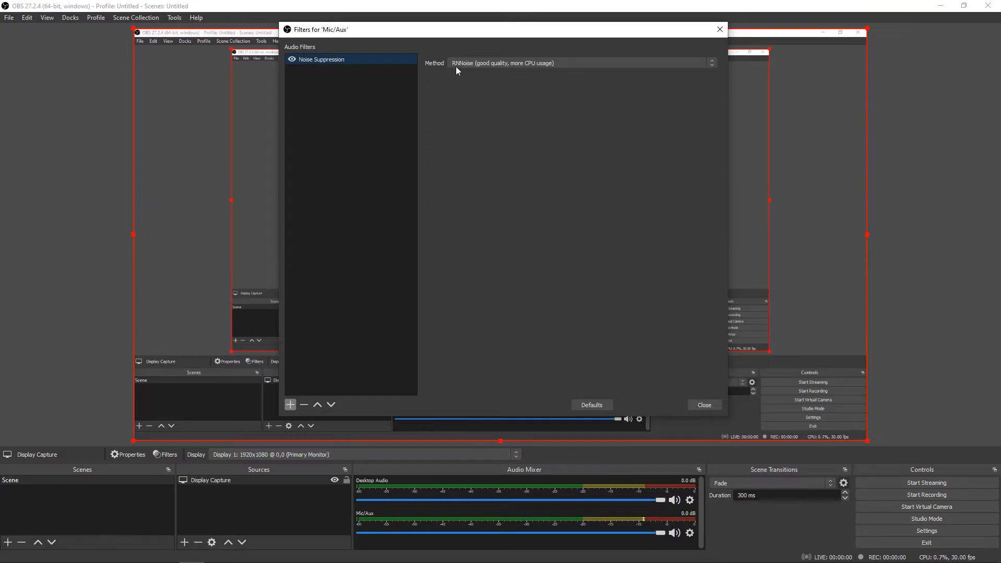
left_click(475, 64)
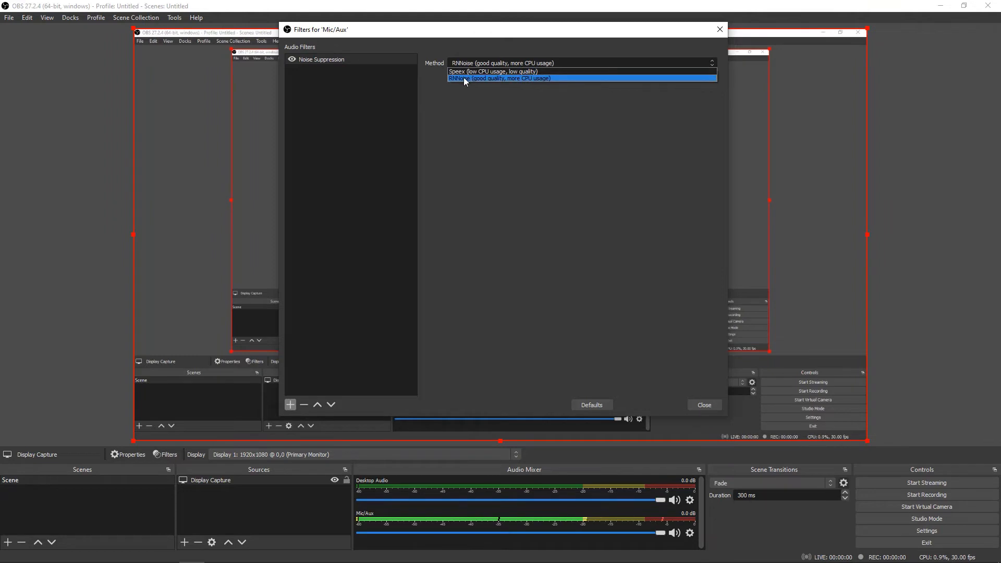
left_click(473, 78)
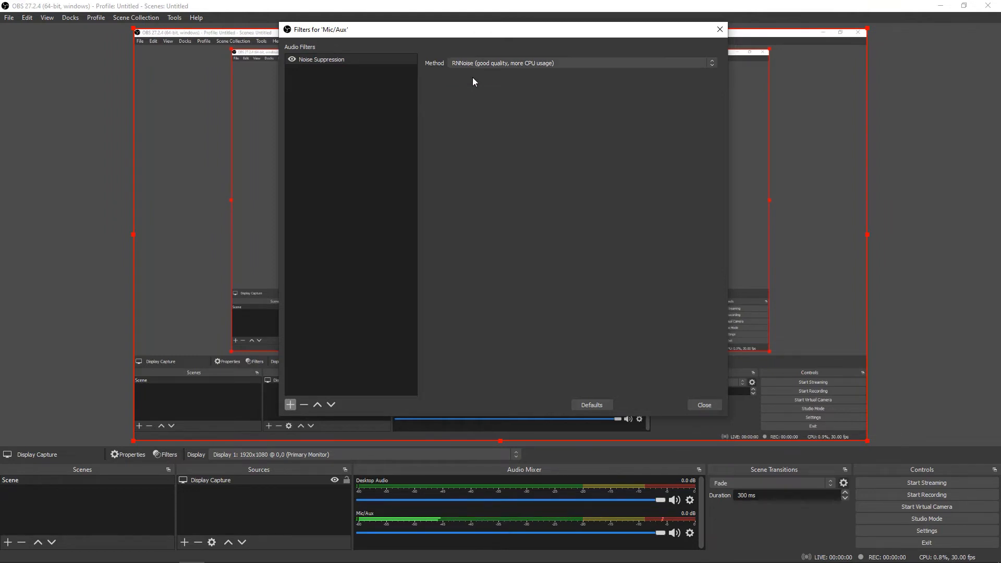
left_click(704, 405)
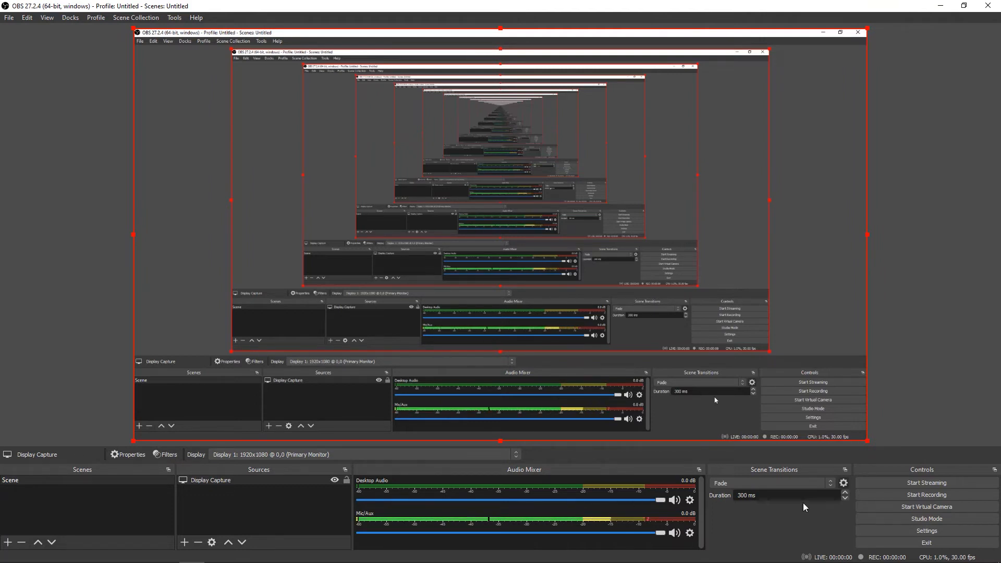
Open the OBS settings and look through the available interface languages in the General section
left_click(895, 530)
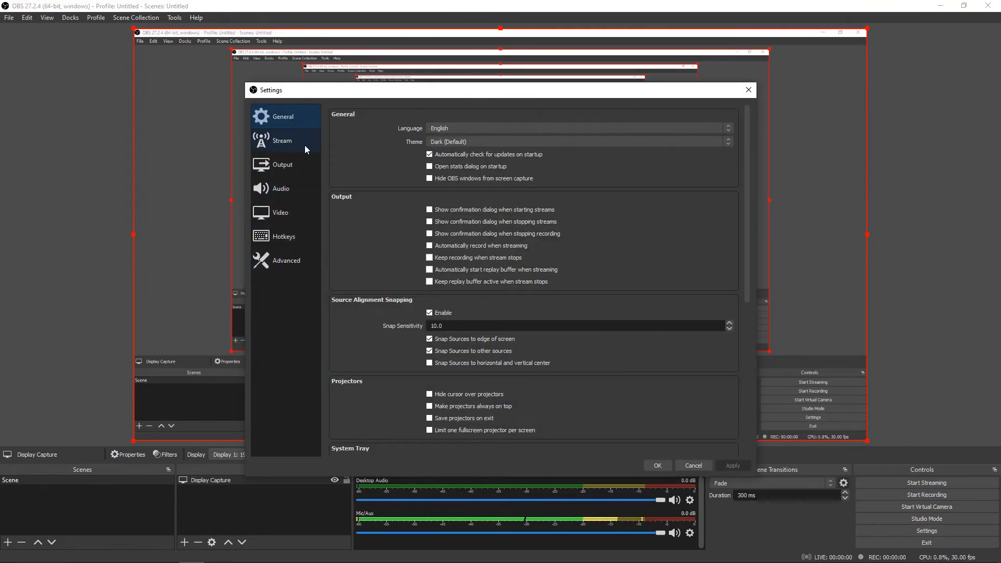
left_click(450, 130)
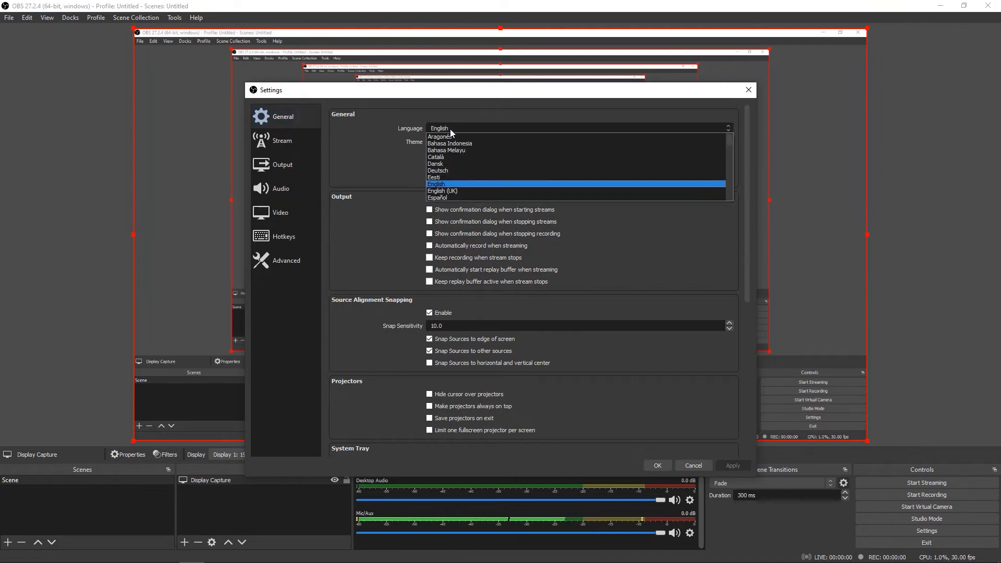
left_click(382, 170)
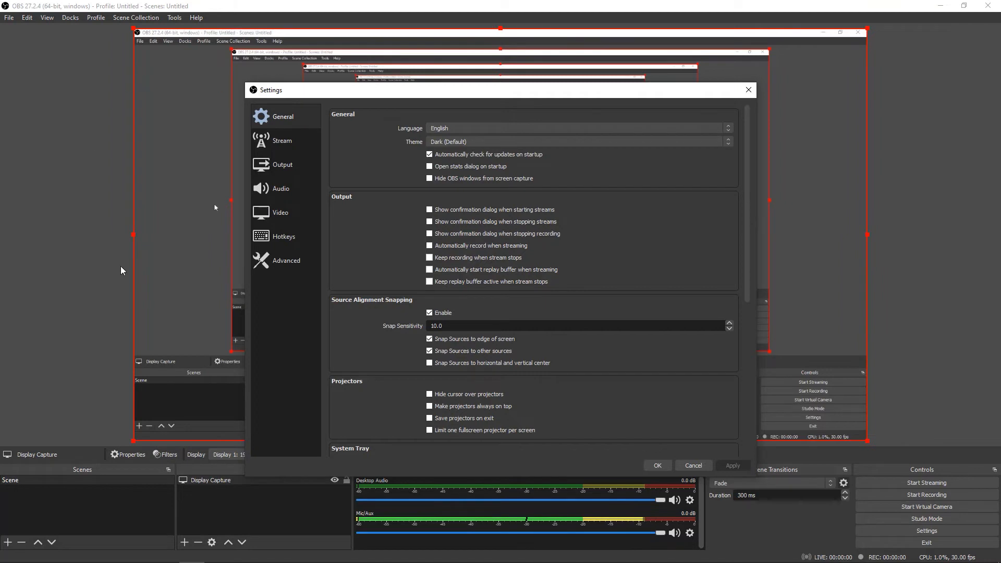
Try the Acri, Rachni and System themes, and switch back to Dark (Default)
left_click(451, 142)
left_click(450, 153)
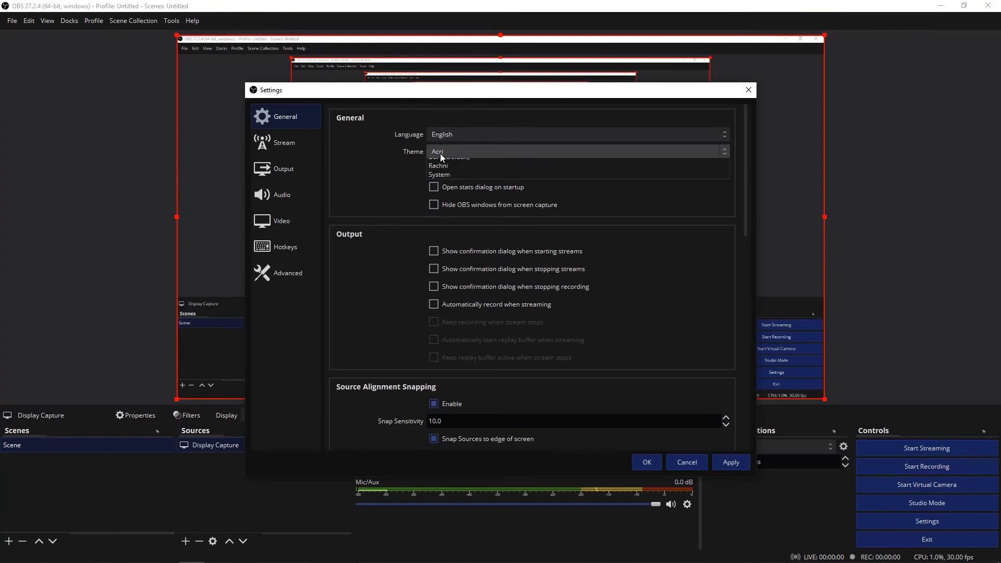
left_click(440, 153)
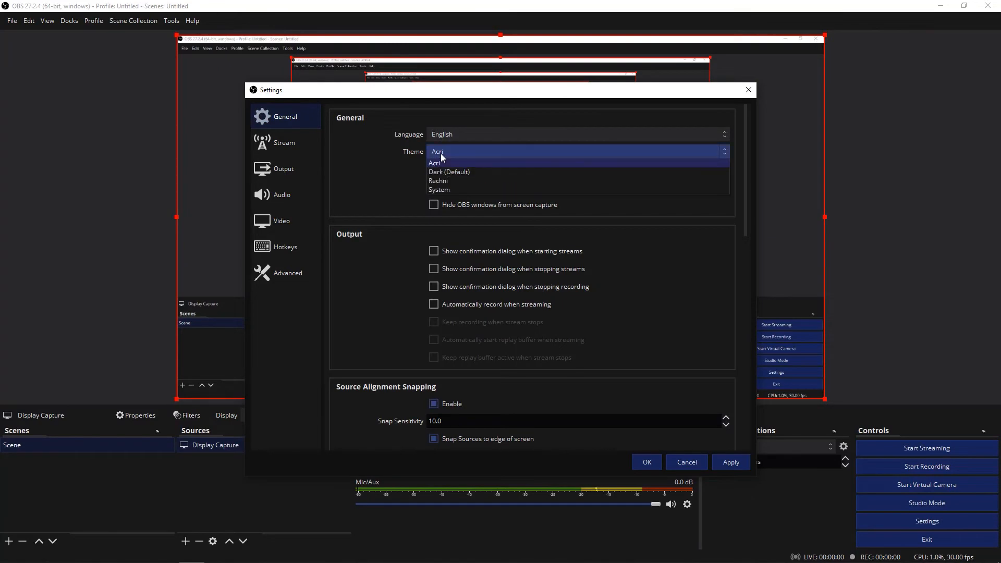
left_click(436, 182)
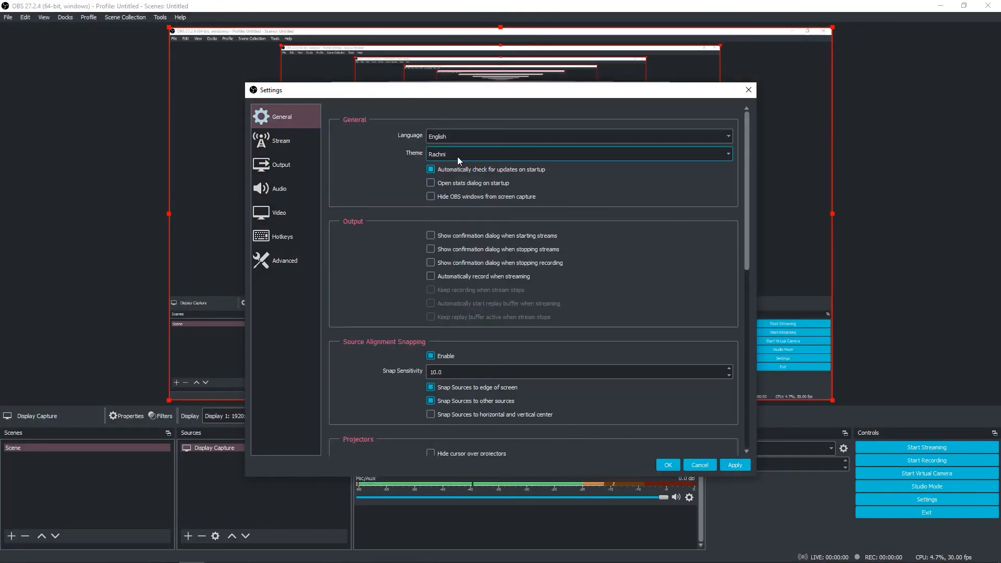
left_click(458, 155)
left_click(446, 184)
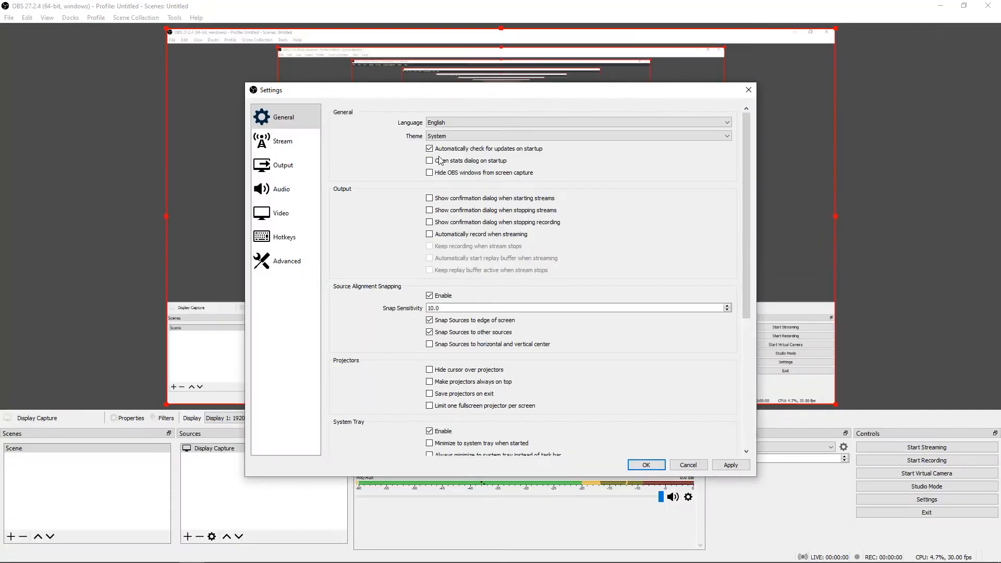
left_click(448, 136)
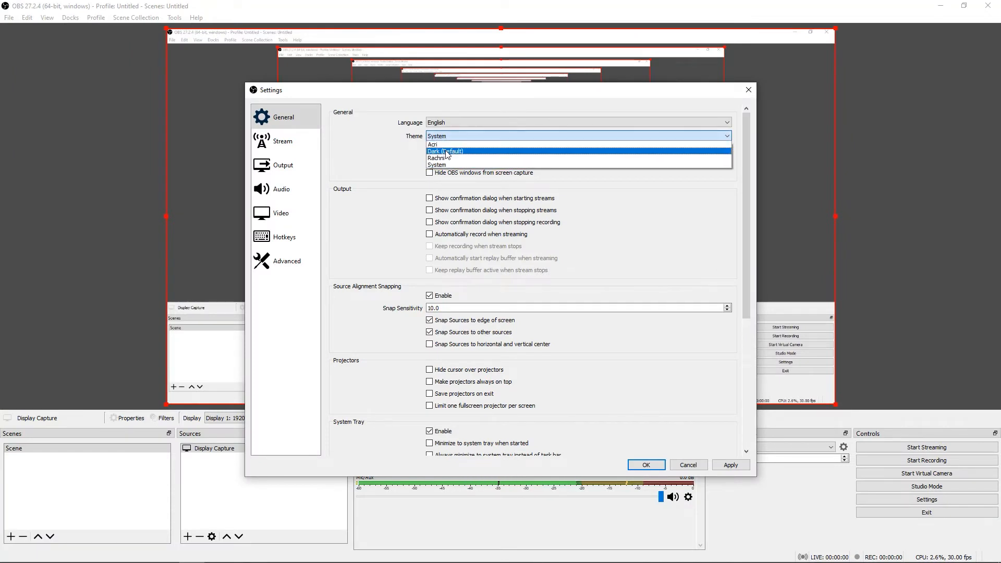
left_click(451, 155)
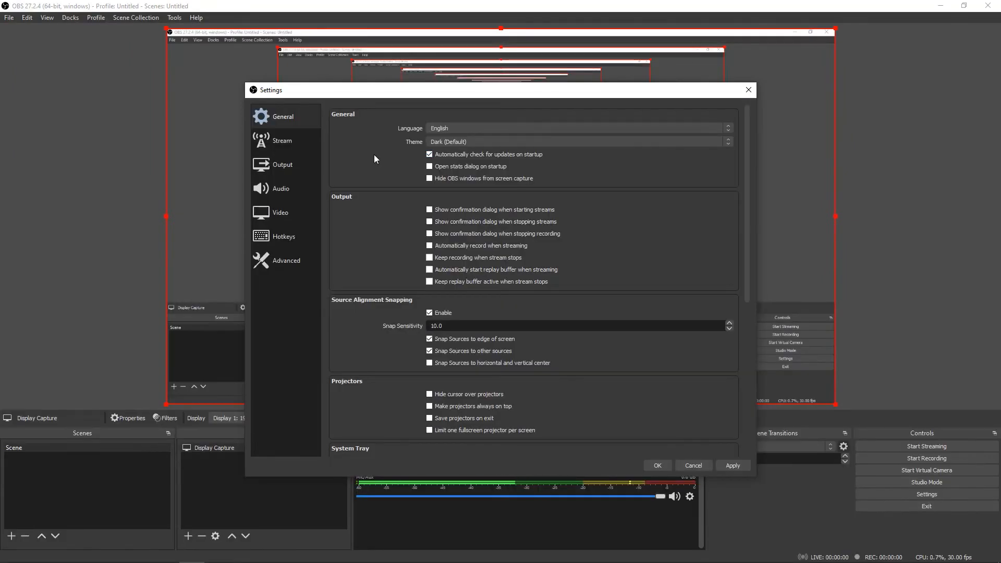
Look at the streaming settings, and set the output mode to Advanced with the Standard recording type
left_click(280, 145)
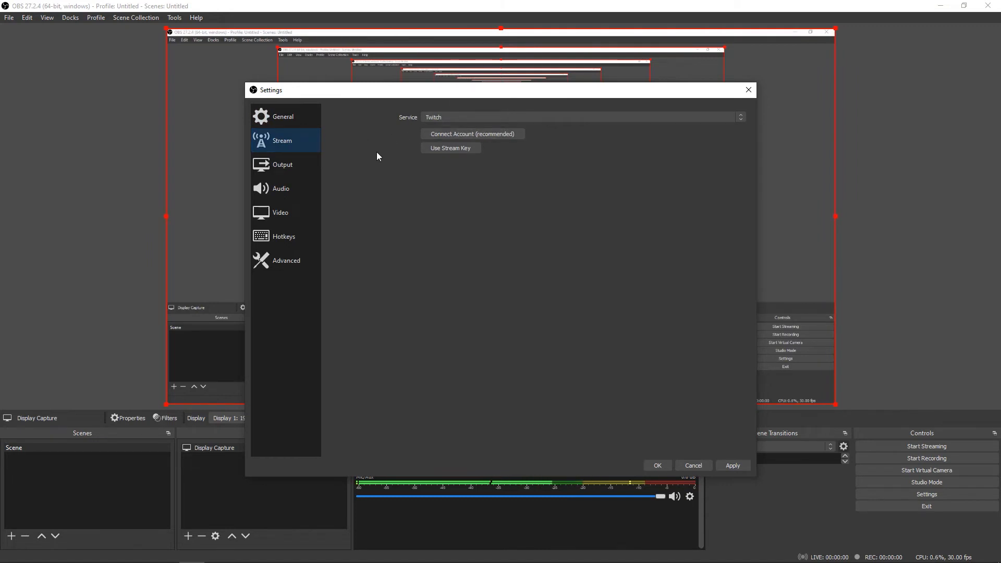
left_click(292, 171)
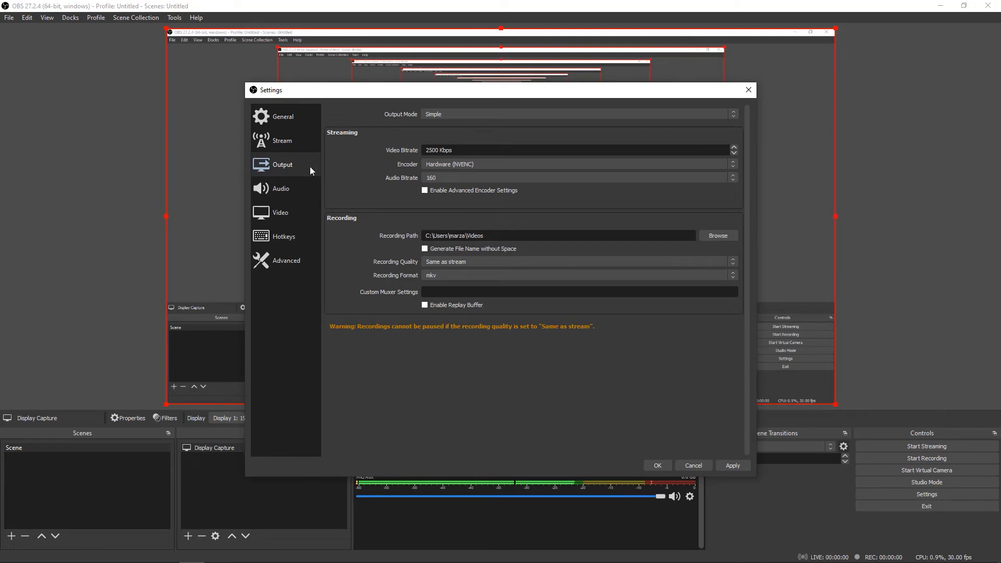
left_click(437, 113)
left_click(436, 129)
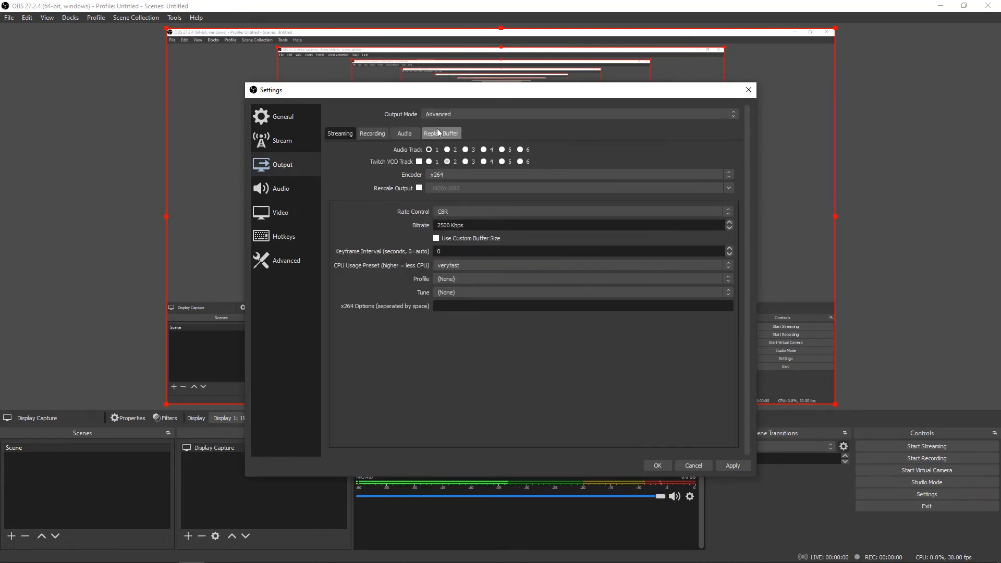
left_click(373, 133)
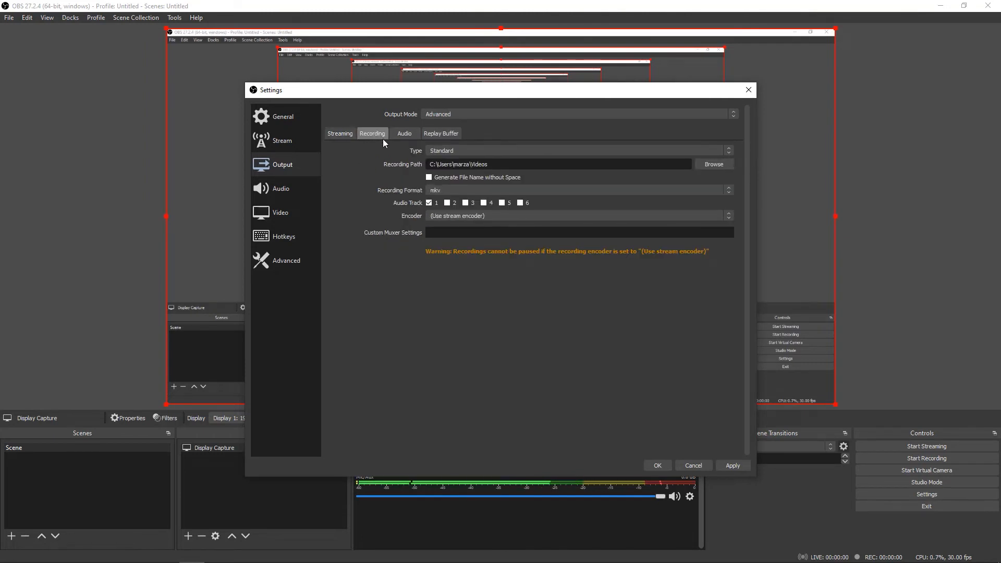
left_click(442, 151)
left_click(438, 158)
Create a folder named OBS in Documents and set it as the recording path
left_click(706, 167)
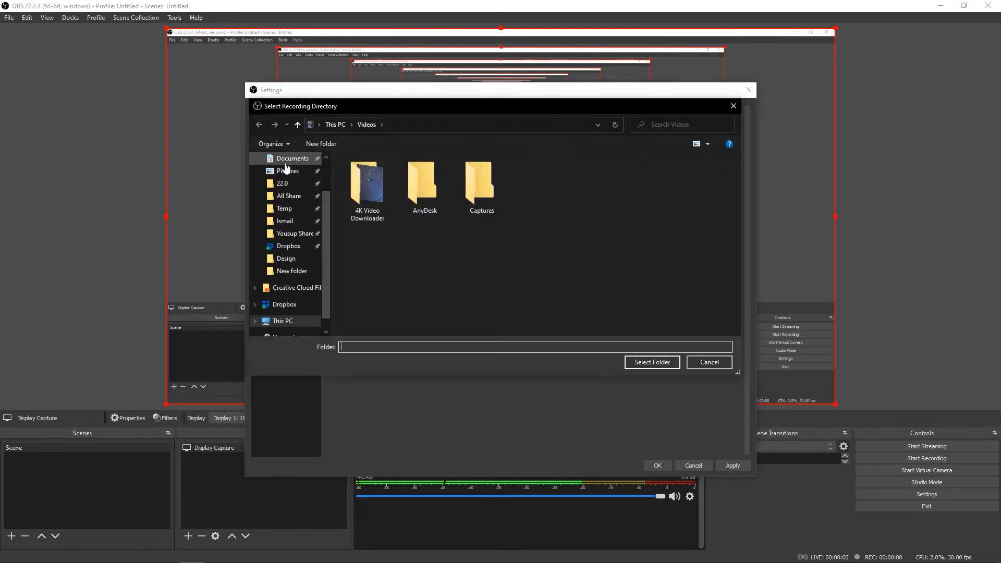
left_click(287, 159)
right_click(513, 279)
mouse_move(551, 404)
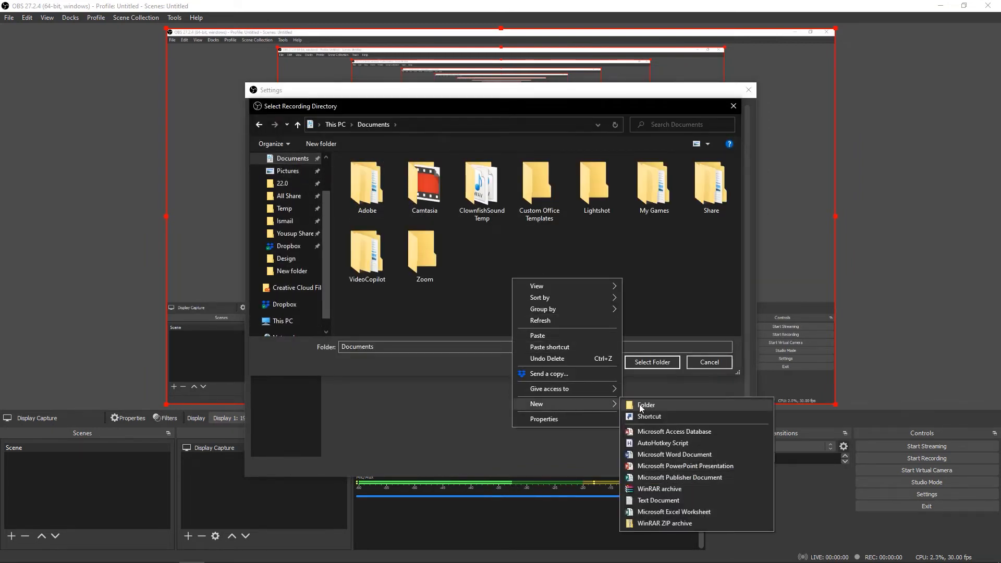
left_click(646, 405)
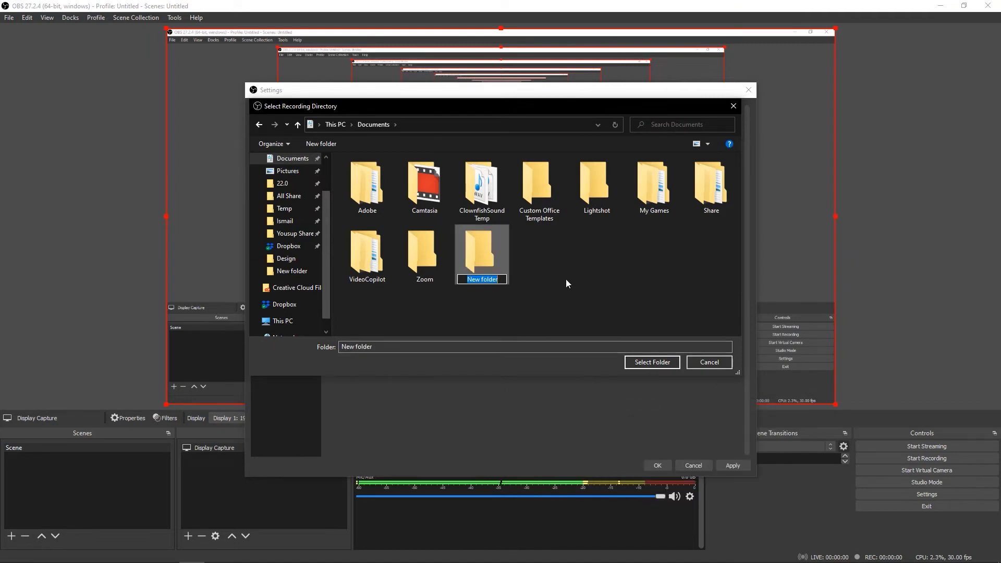
type("OBS")
key("Return")
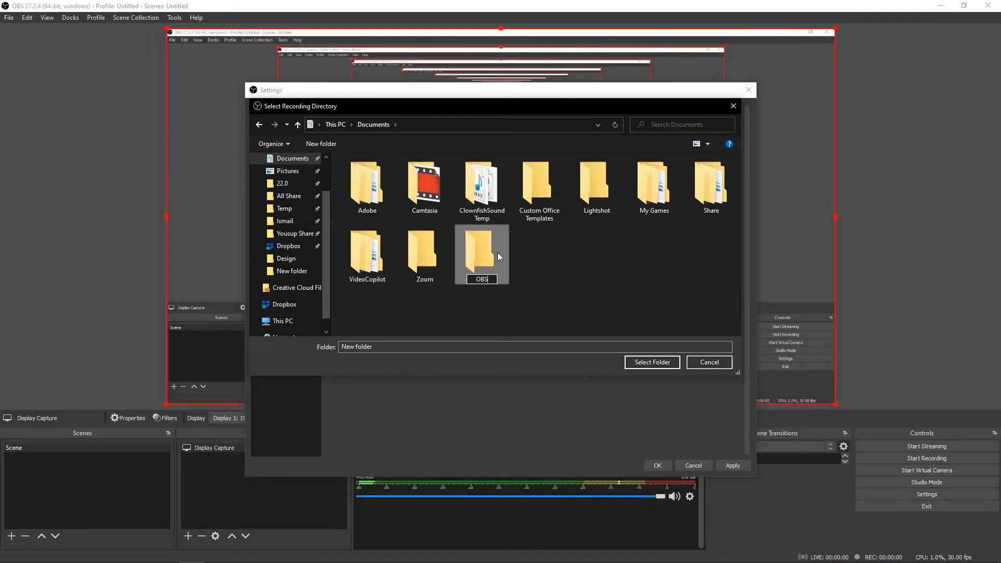
double_click(496, 254)
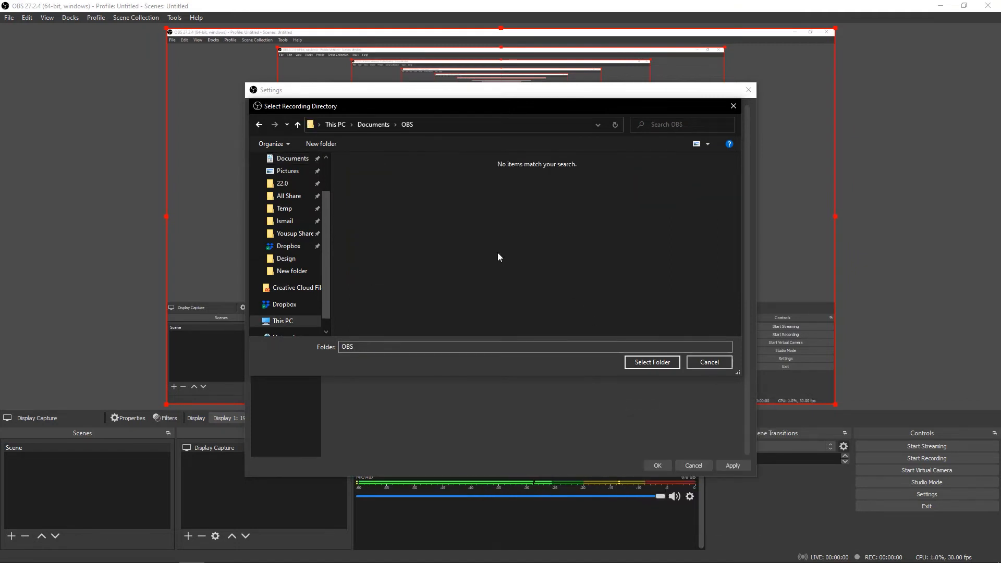
left_click(646, 361)
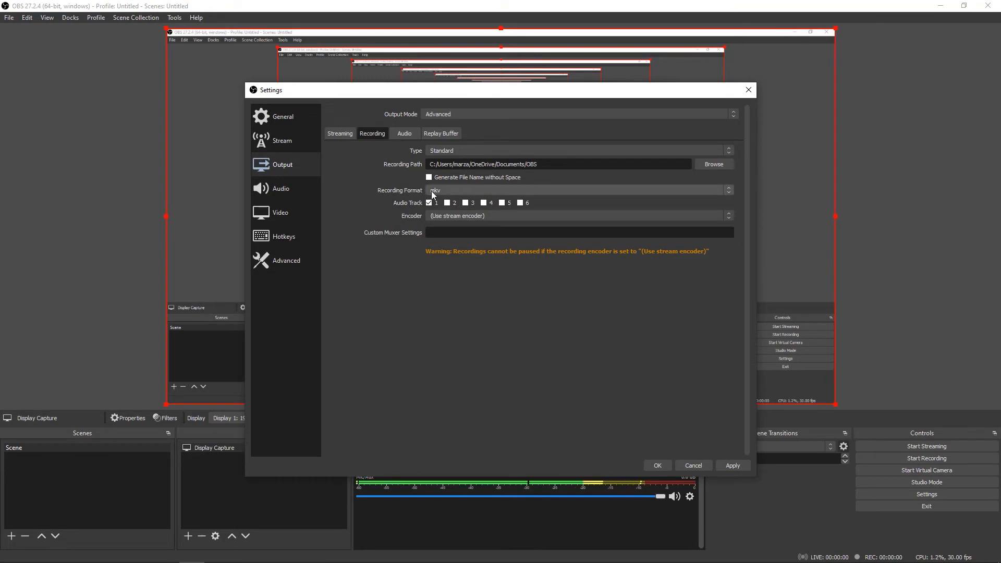
Set the recording format to mp4 and leave only audio track 1 enabled
left_click(452, 190)
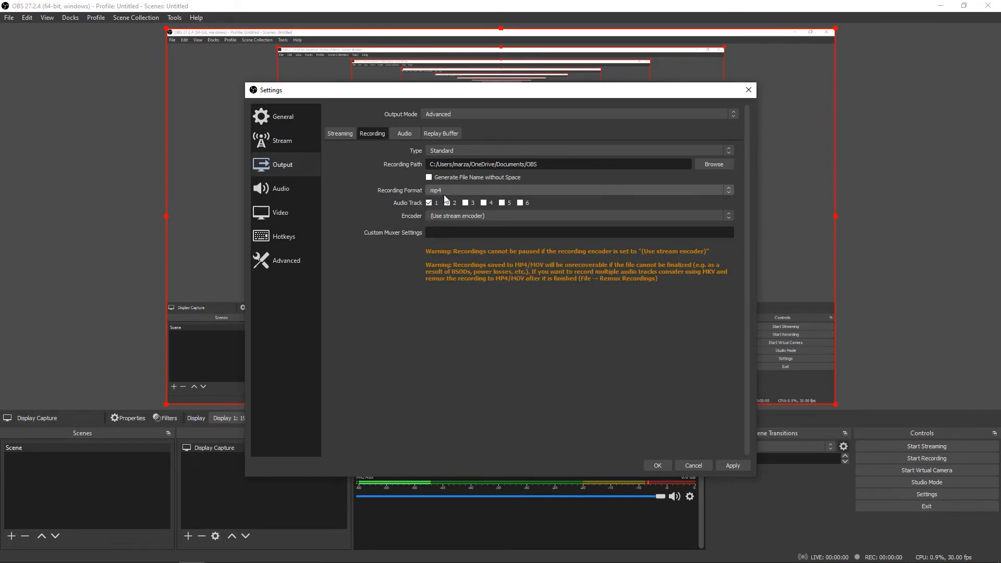
left_click(439, 206)
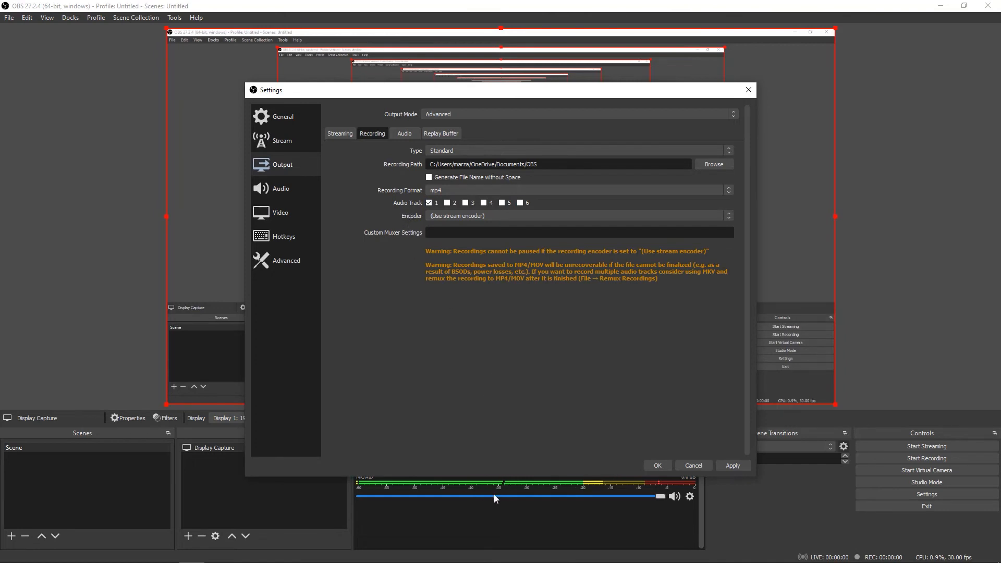
left_click(427, 203)
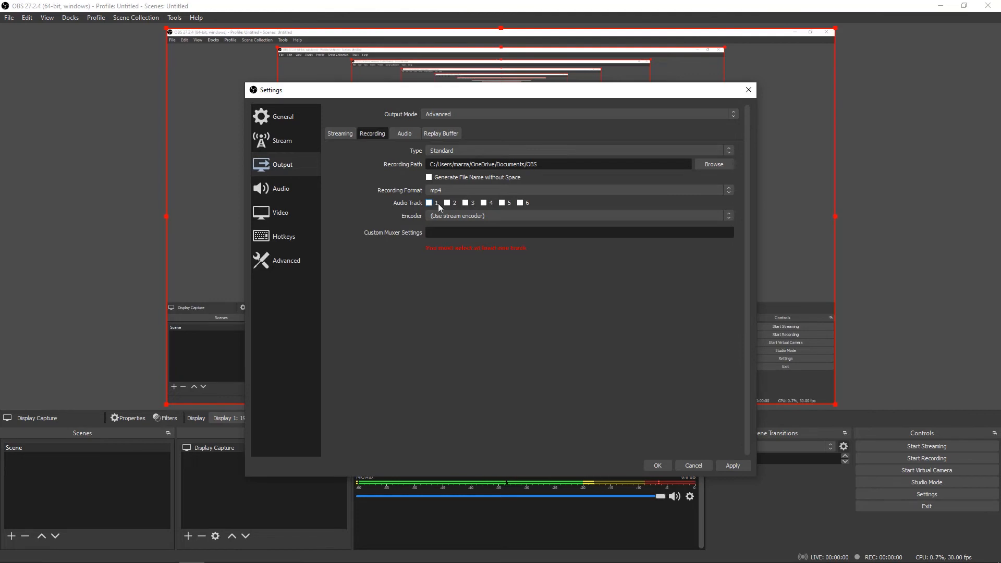
left_click(448, 203)
left_click(447, 203)
left_click(430, 203)
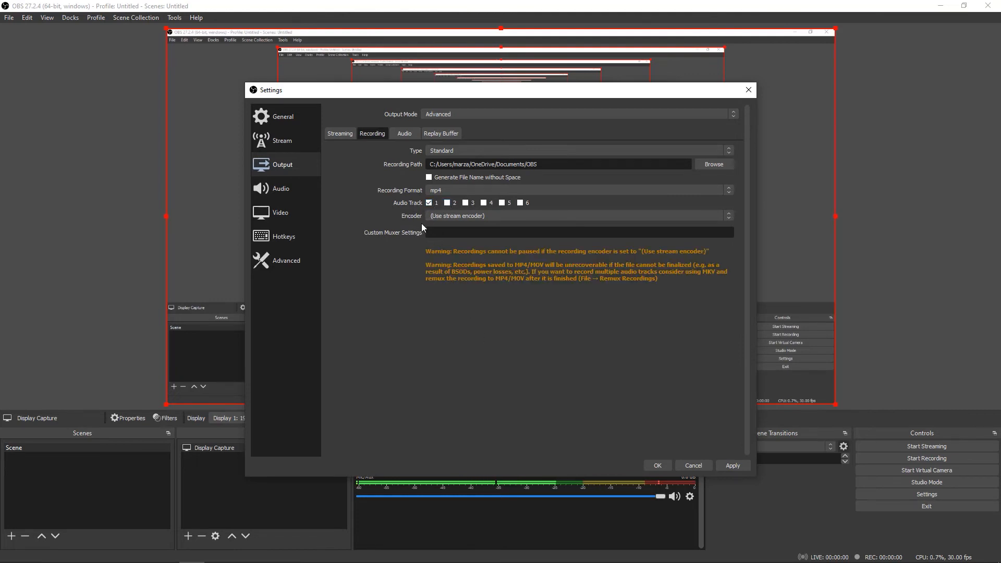
Set the recording encoder to NVIDIA NVENC H.264 (new) and apply the output settings
left_click(443, 217)
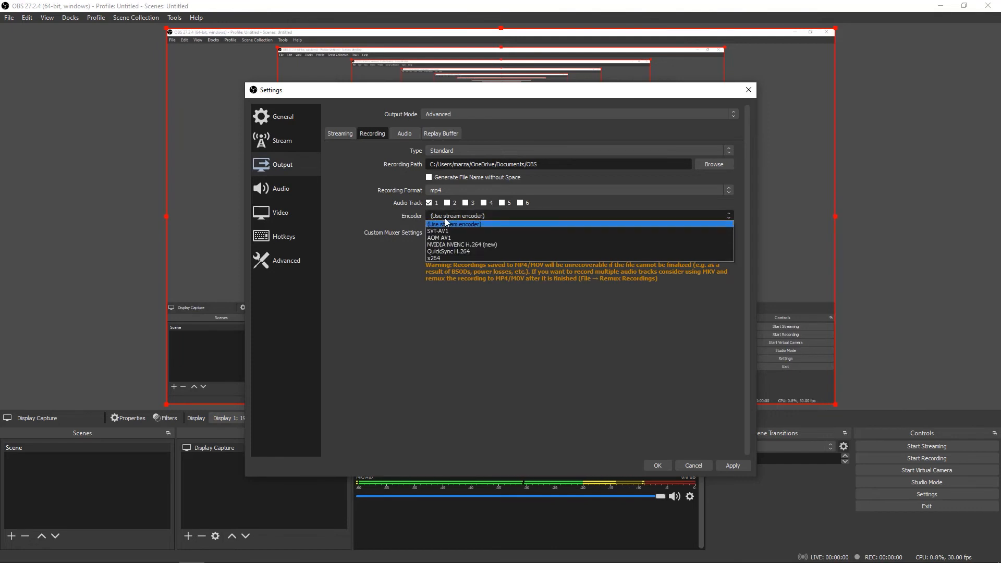
left_click(458, 245)
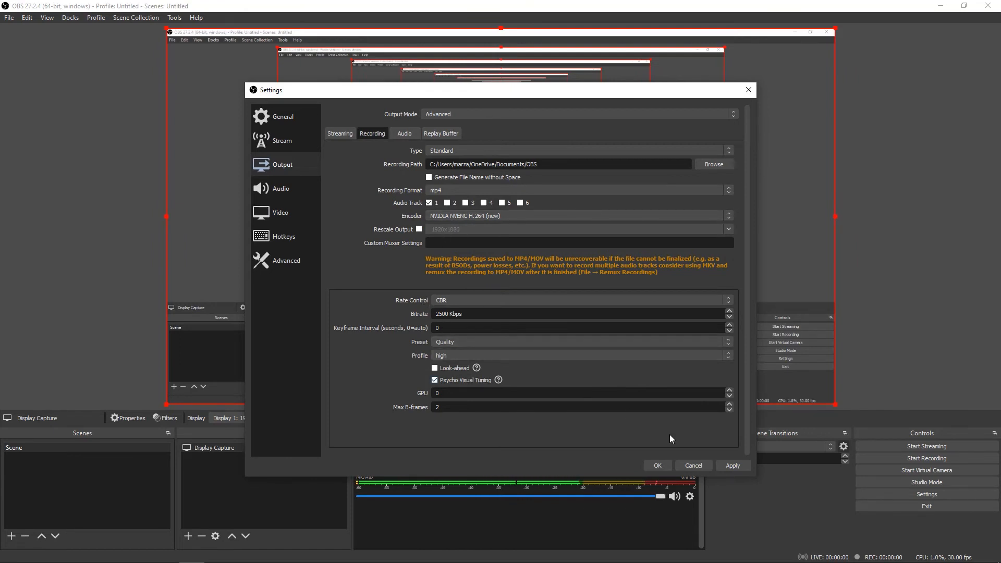
left_click(737, 465)
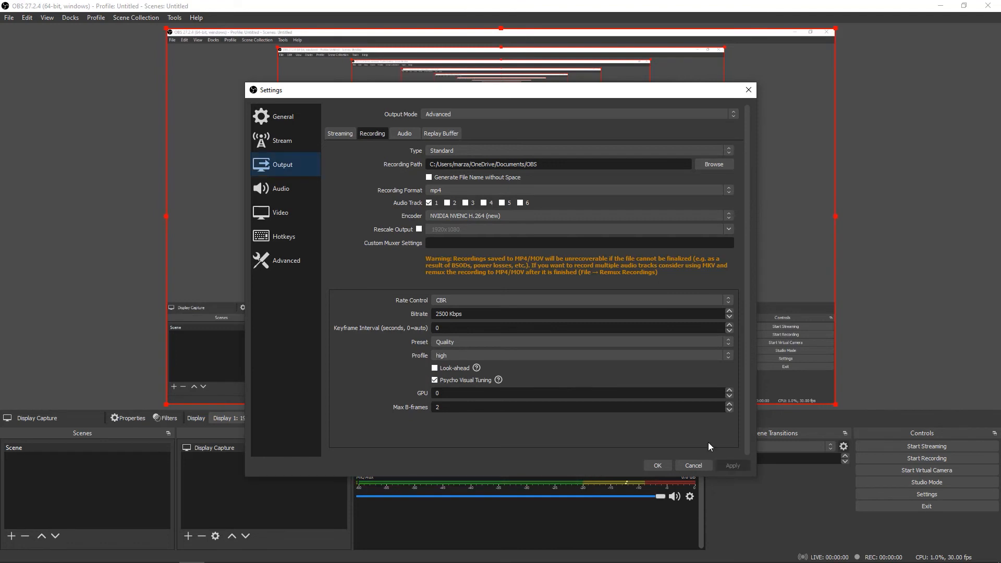
In the audio settings, choose a 48 kHz sample rate and Boya mm1 (Realtek(R) Audio) as the Mic/Auxiliary Audio device
left_click(278, 186)
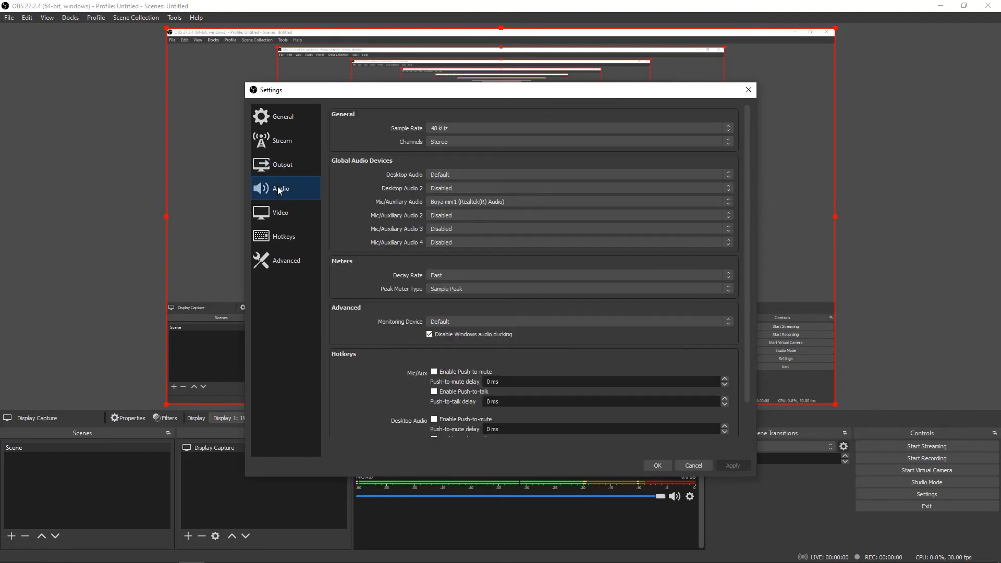
left_click(448, 128)
left_click(446, 143)
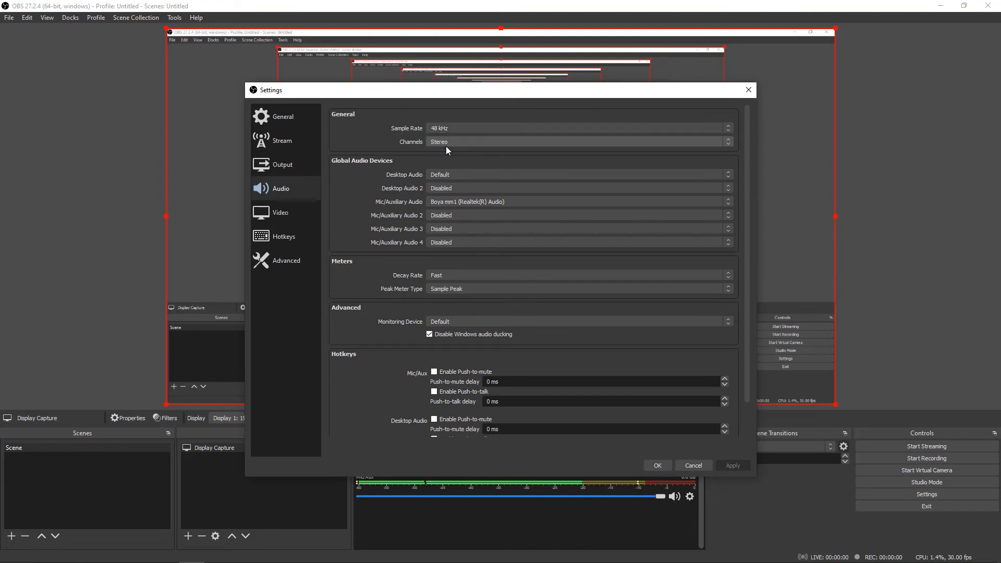
left_click(455, 202)
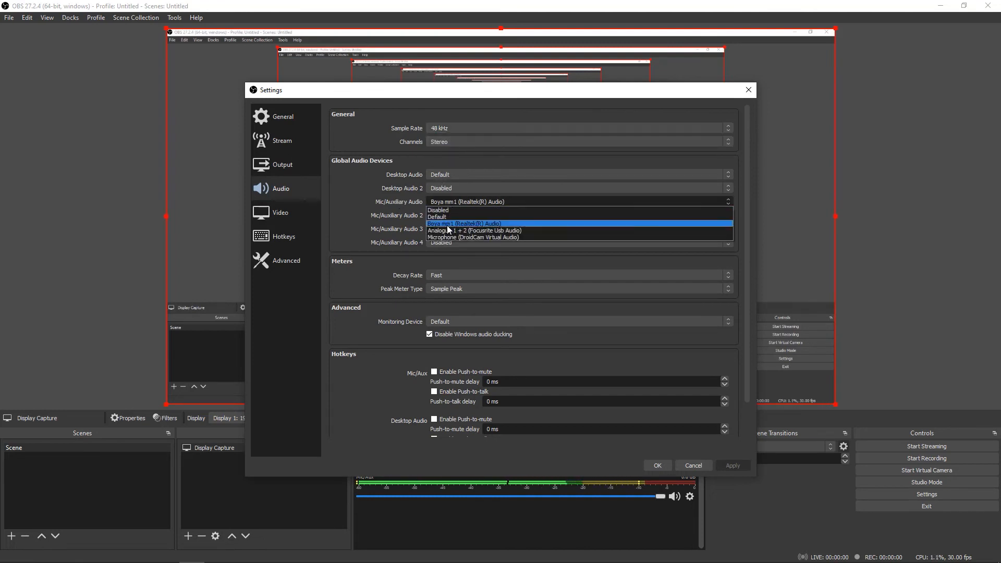
left_click(455, 223)
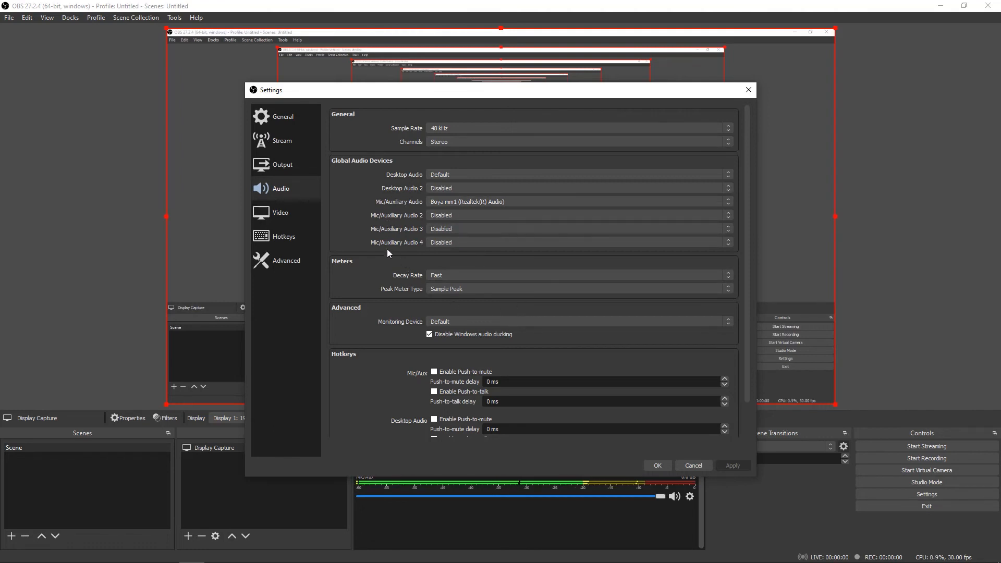
Set both the base and output video resolutions to 1920x1080, apply the change and close the settings
left_click(285, 216)
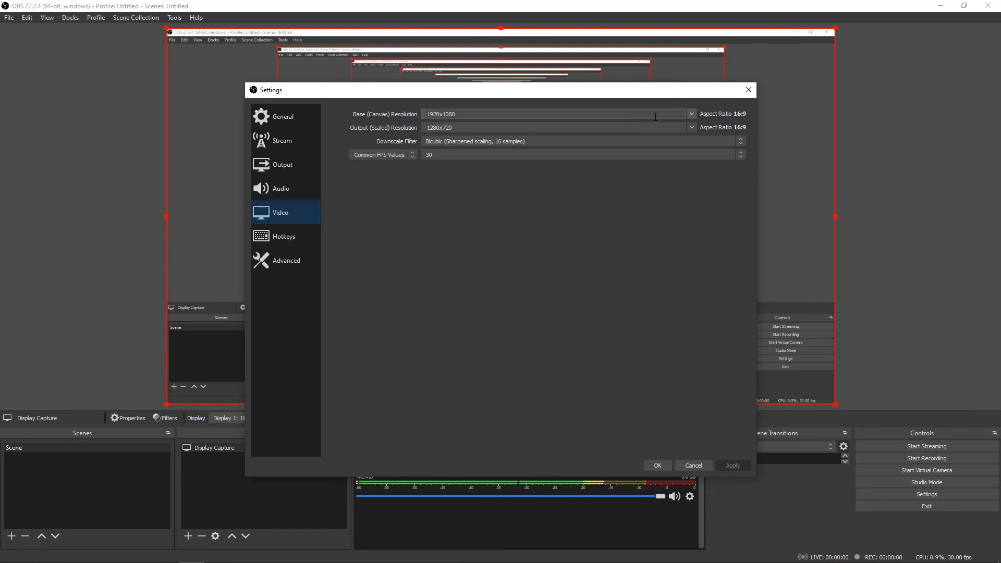
left_click(691, 113)
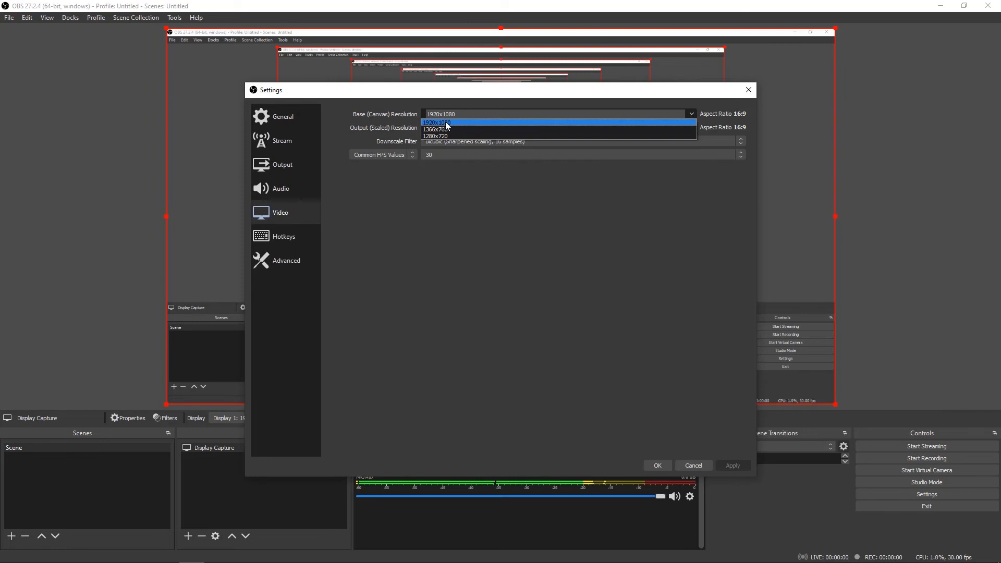
left_click(446, 124)
left_click(691, 127)
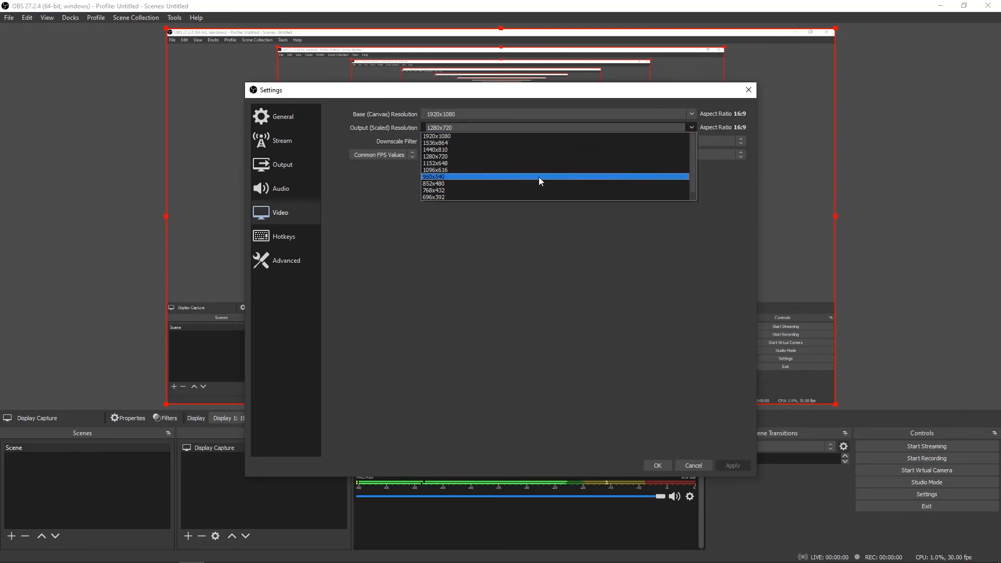
left_click(475, 135)
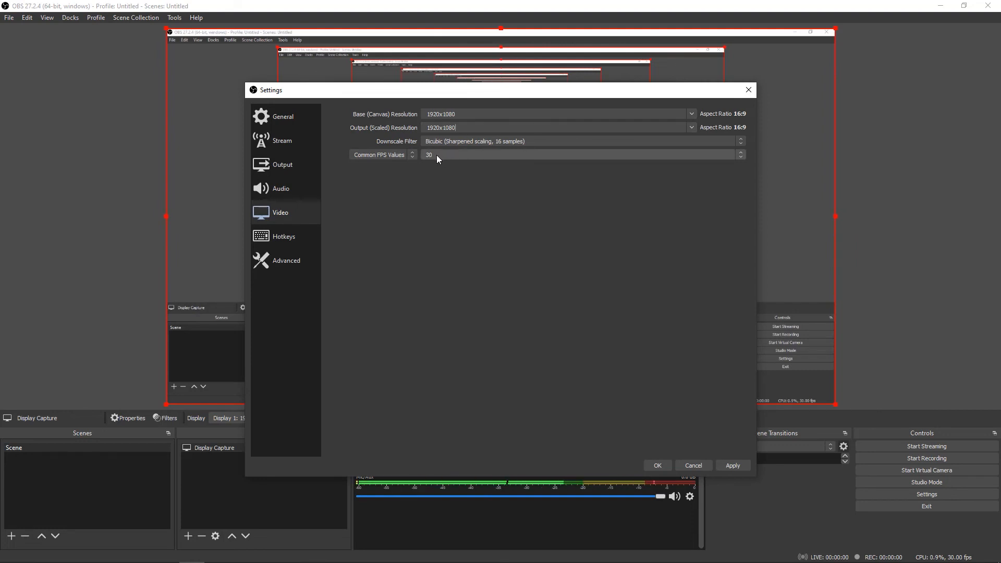
left_click(733, 465)
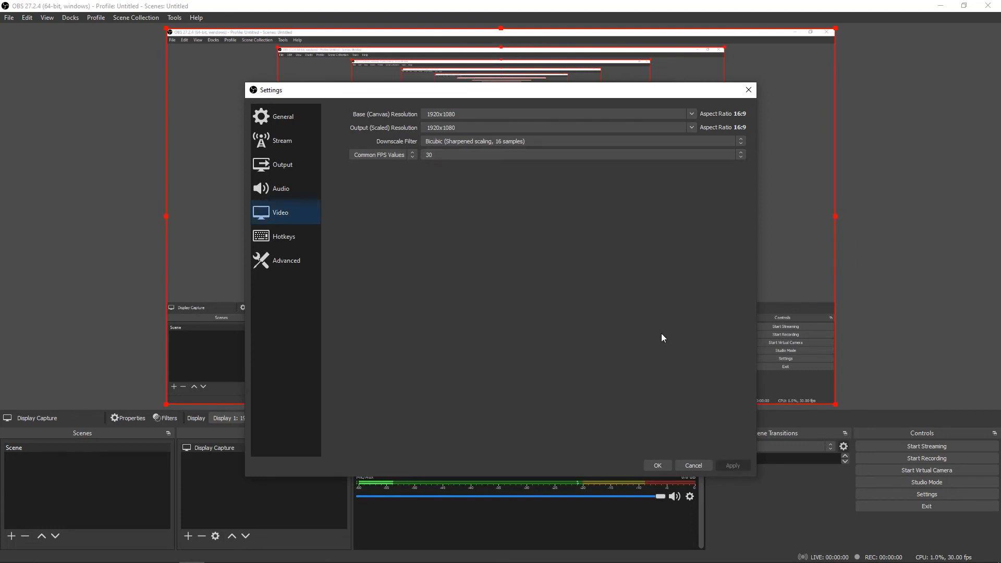
left_click(658, 465)
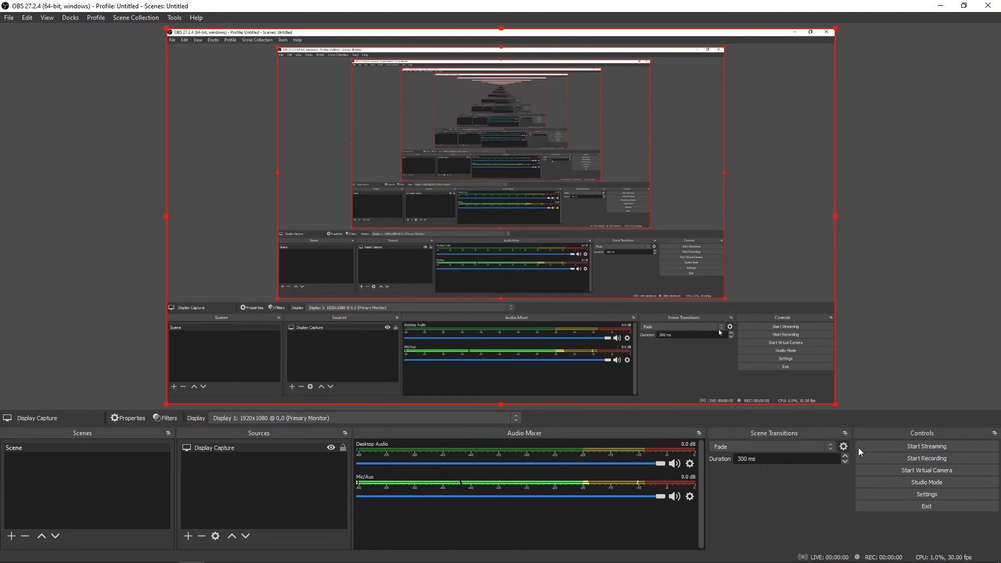
Start recording the screen and minimize the OBS window
left_click(913, 458)
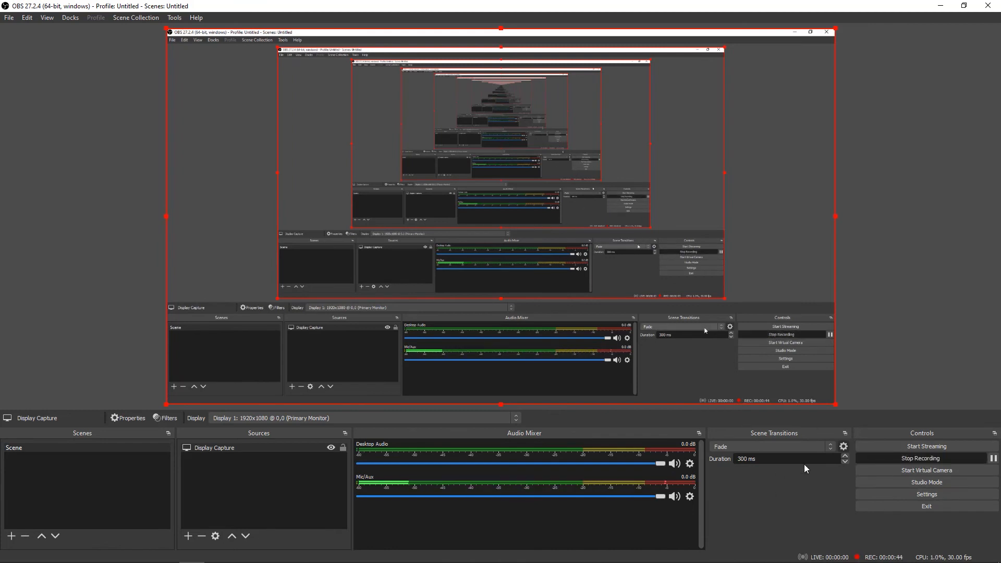
left_click(941, 6)
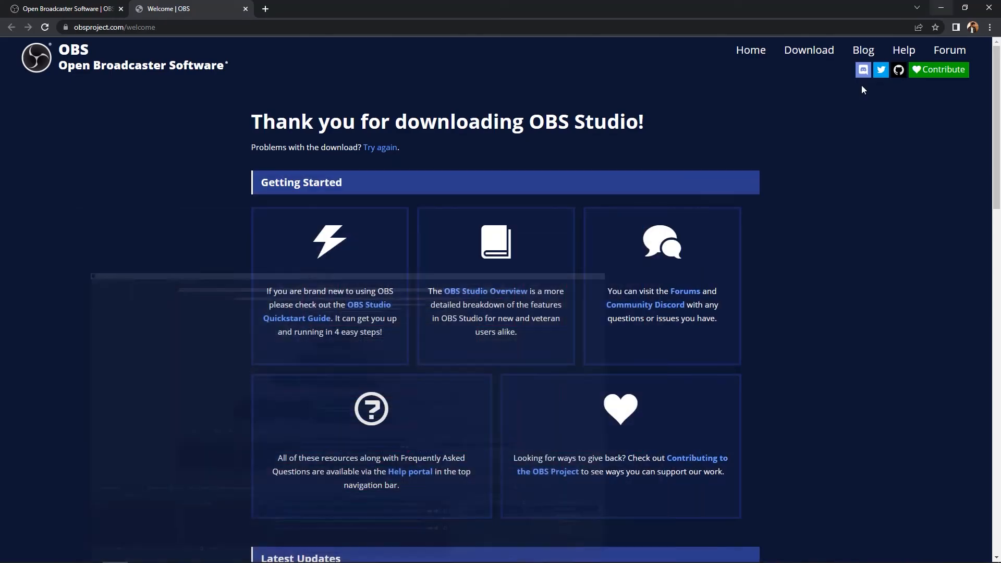
Browse through the OBS welcome page as sample footage, then switch back to OBS and stop the recording
scroll(699, 211, "down", 3)
scroll(699, 208, "up", 3)
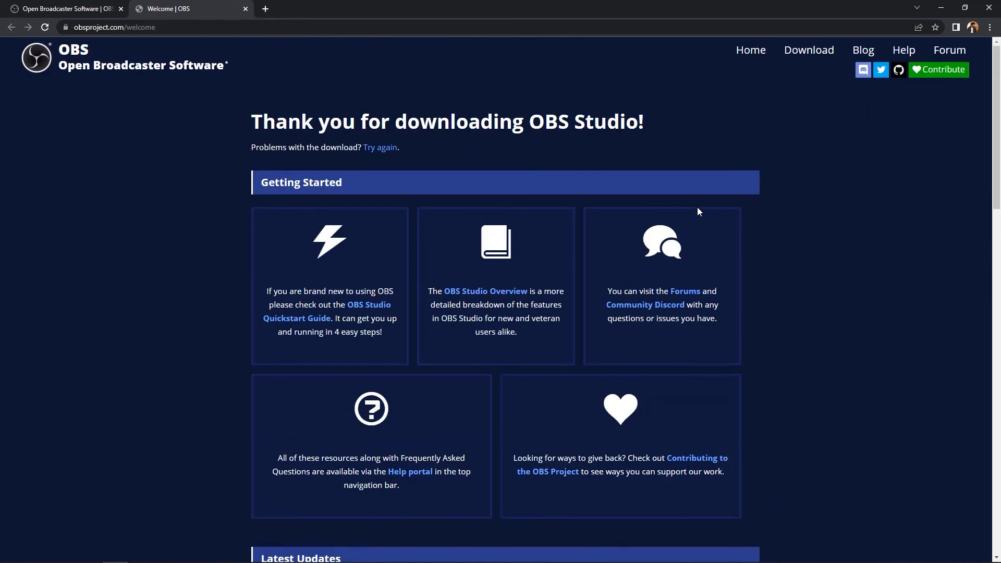
scroll(647, 177, "down", 15)
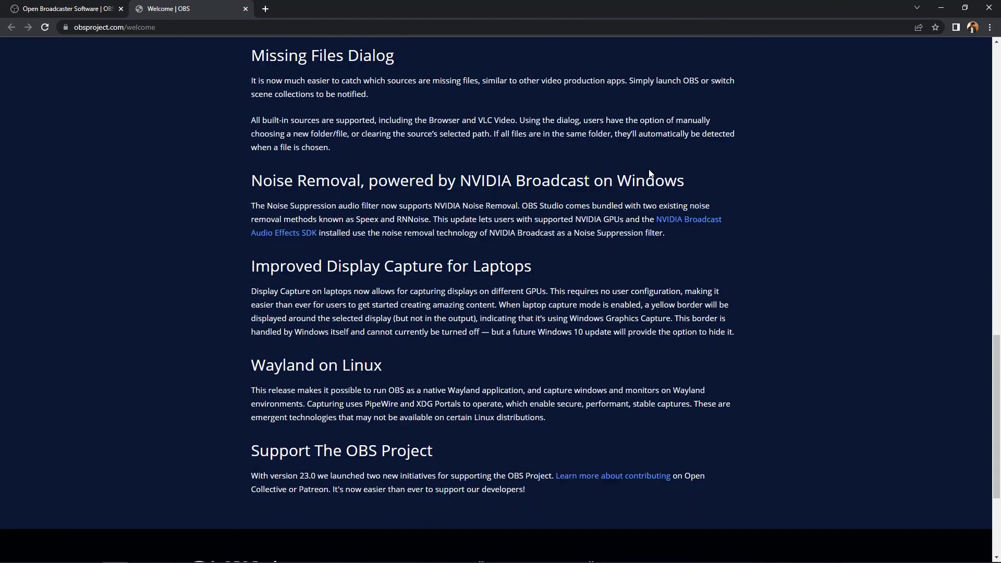
scroll(649, 172, "up", 15)
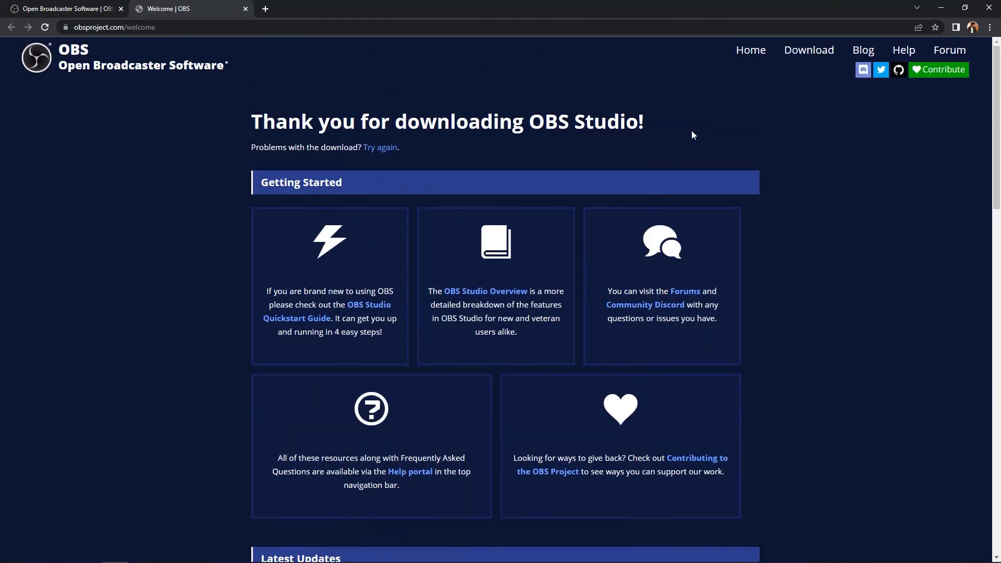
key("alt+Tab")
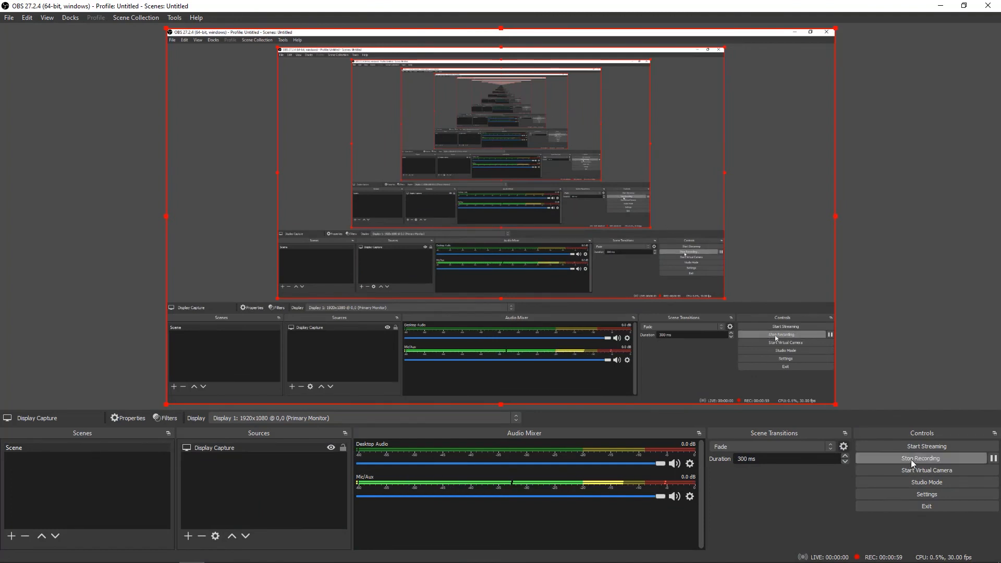
left_click(912, 460)
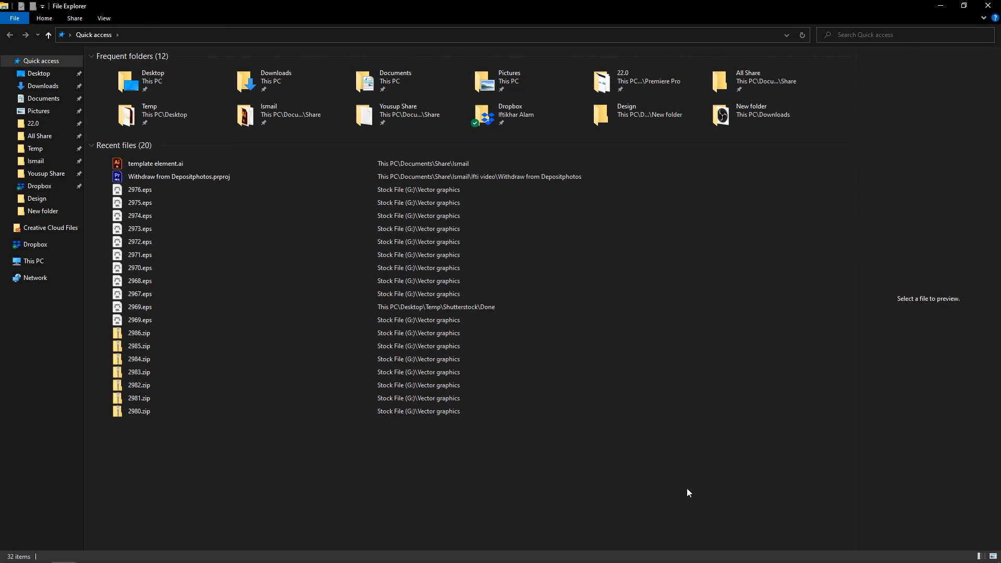
left_click(46, 104)
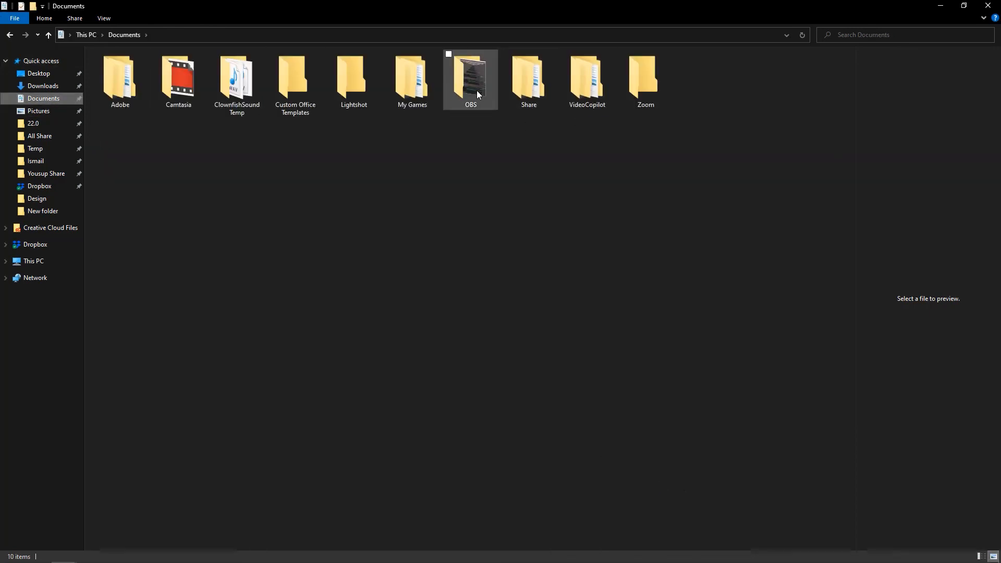
double_click(476, 90)
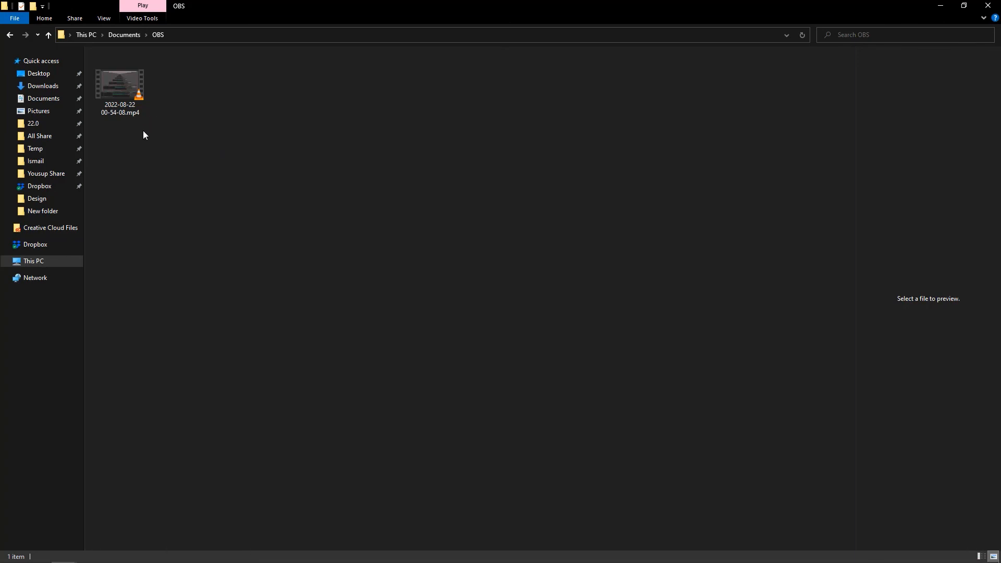
double_click(118, 83)
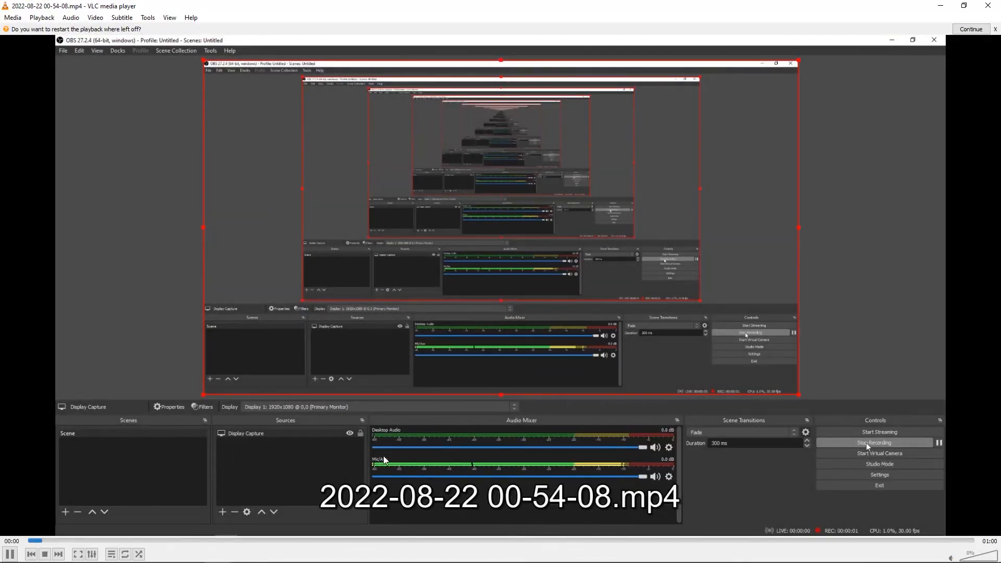
Skip ahead through the recording to about 00:54 to check the captured footage, and close the VLC player
left_click(620, 541)
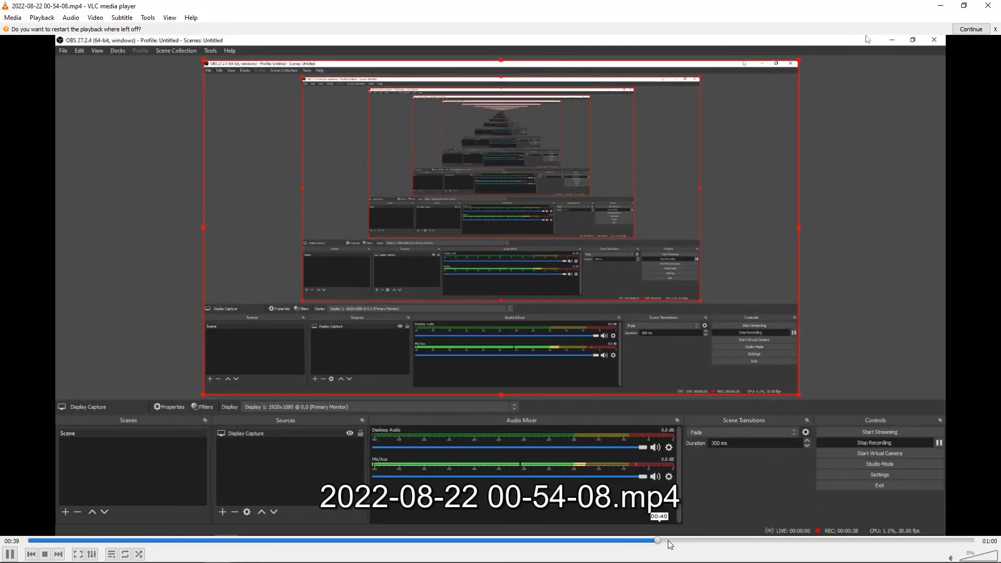
left_click(804, 541)
left_click(837, 545)
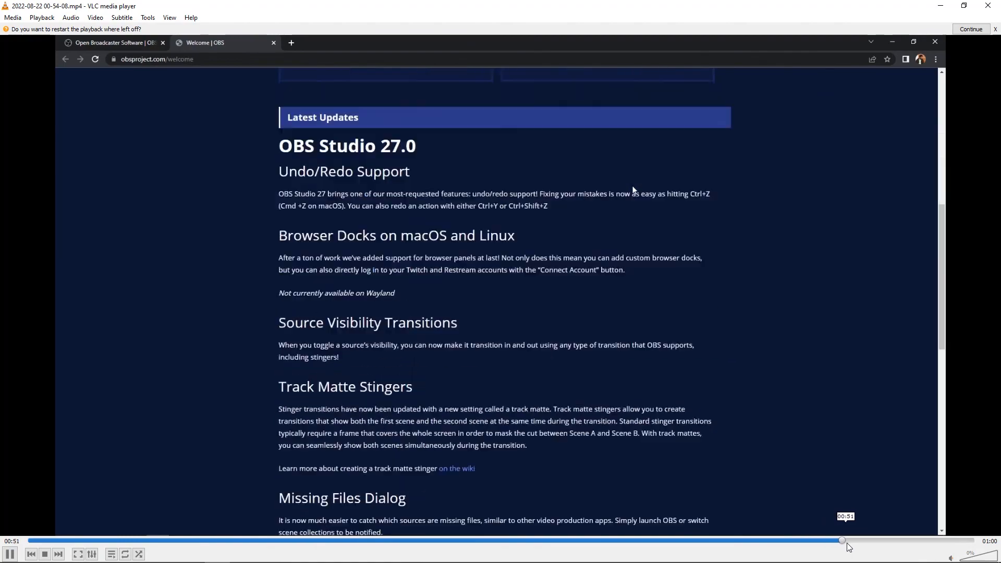
left_click(987, 6)
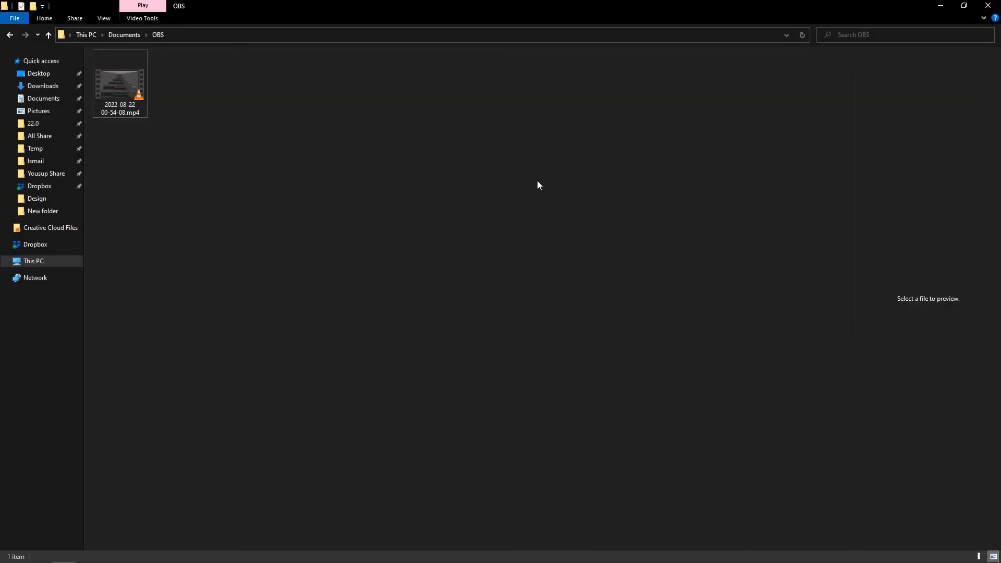